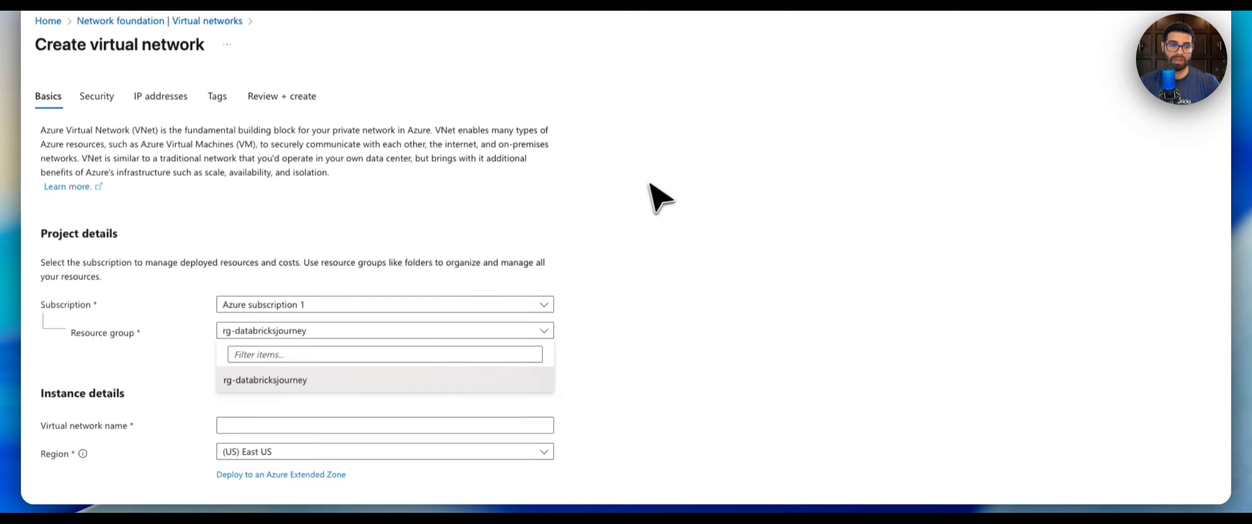
{"action": "left_click", "coordinate": [660, 168]}
{"action": "left_click", "coordinate": [238, 346]}
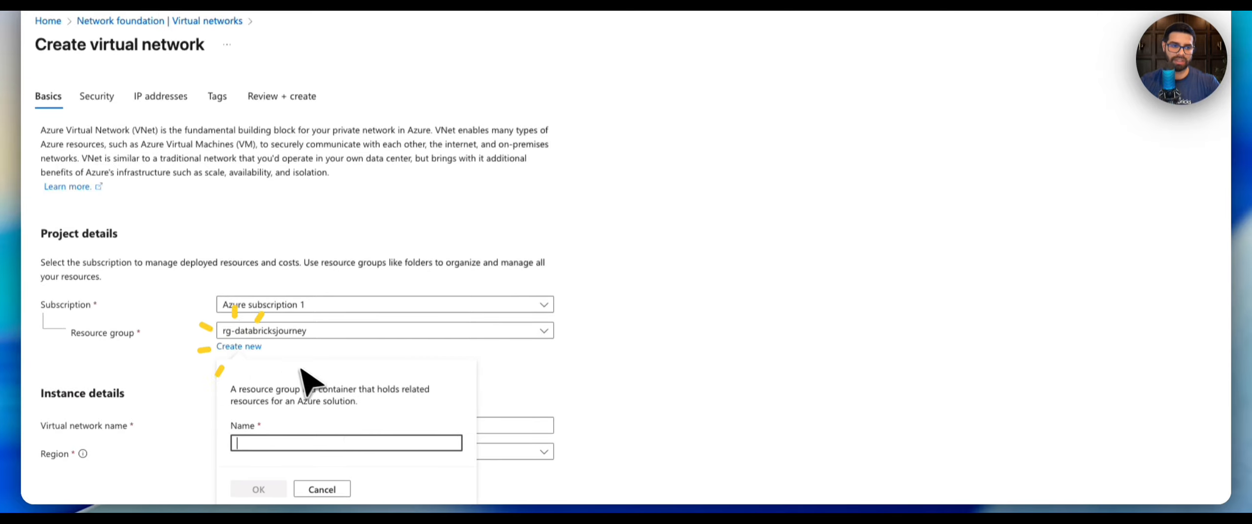
{"action": "scroll", "coordinate": [255, 401], "scroll_direction": "down", "scroll_amount": 3}
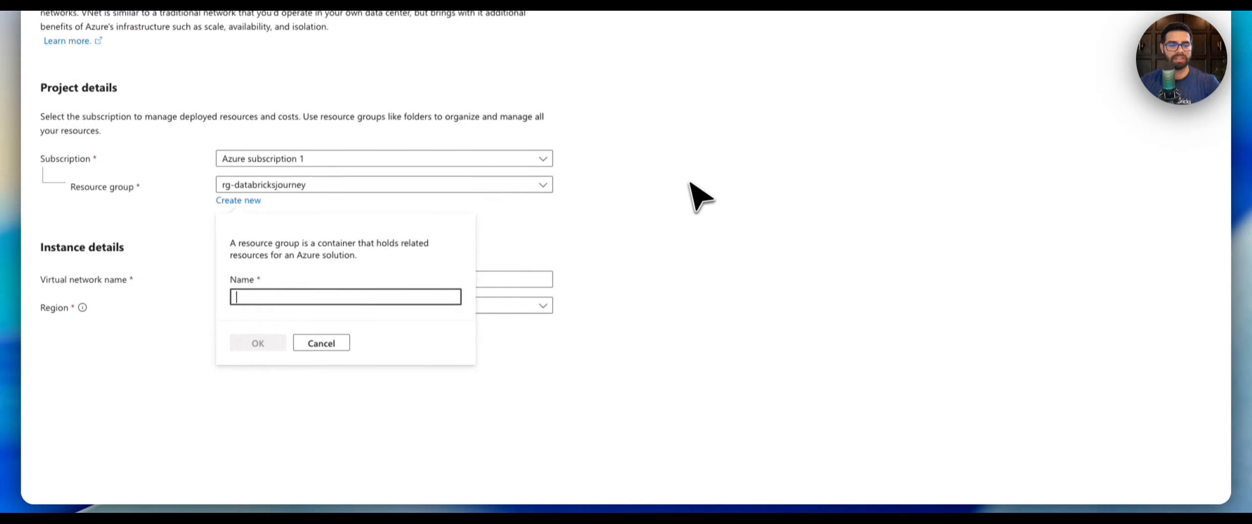
{"action": "key", "text": "ctrl+Up"}
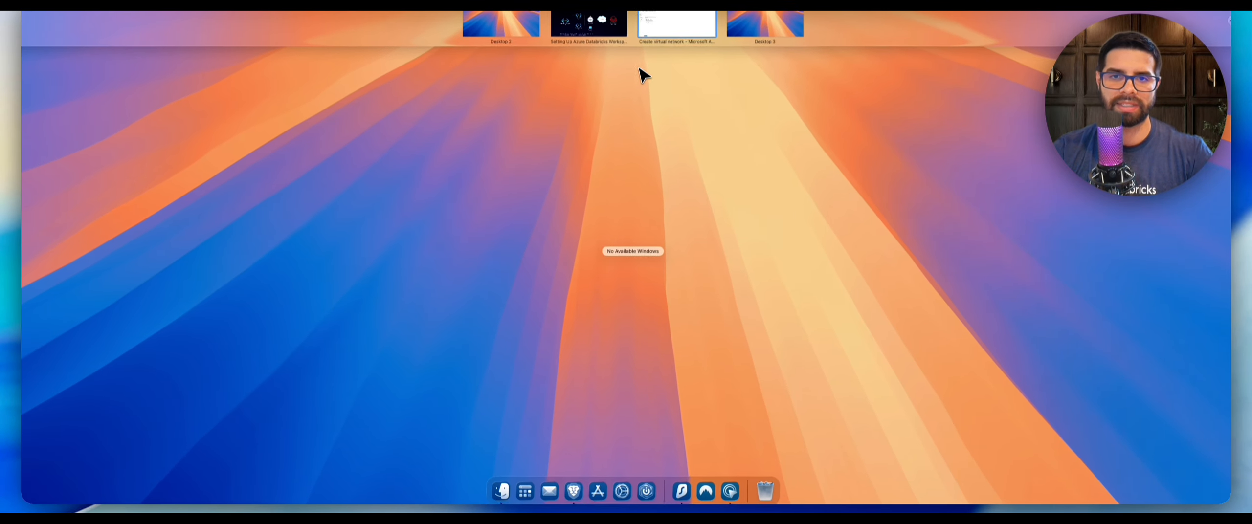
{"action": "left_click", "coordinate": [696, 31]}
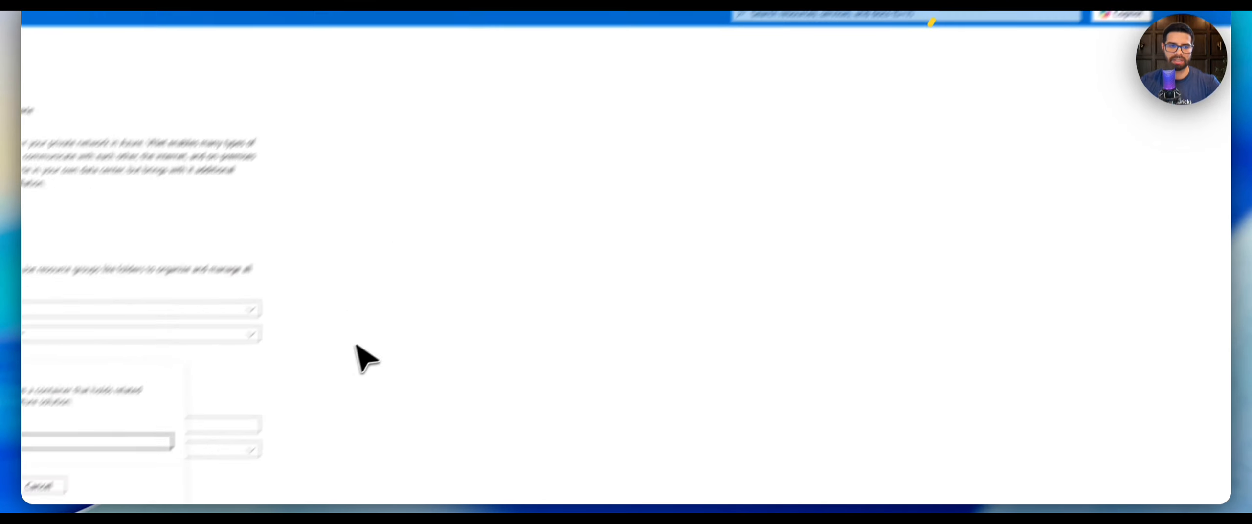
{"action": "left_click", "coordinate": [587, 367]}
Name the virtual network databrickjourneyvnet.
{"action": "left_click", "coordinate": [328, 328]}
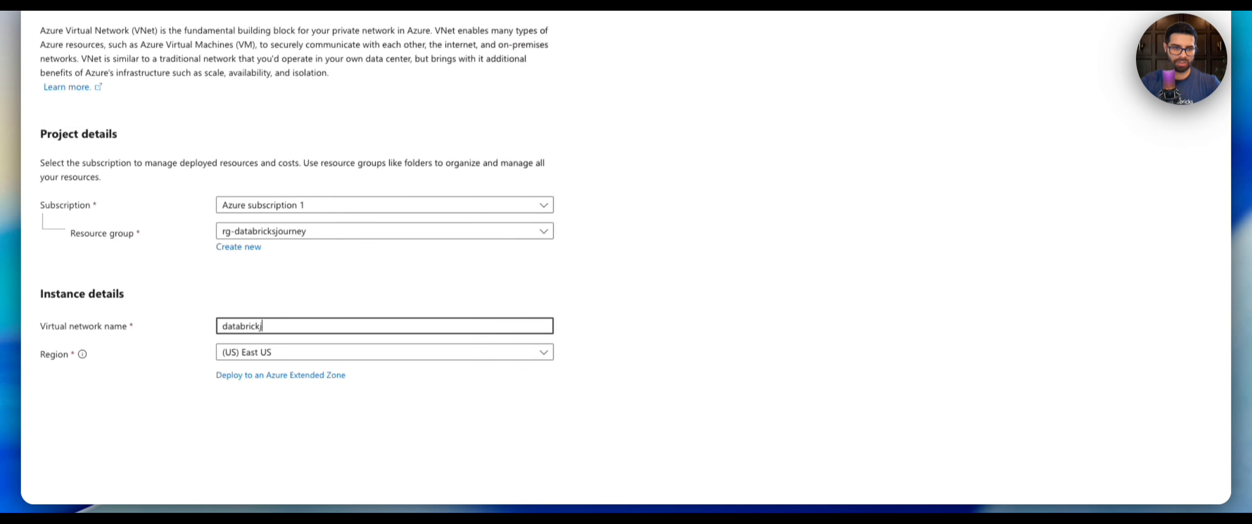
{"action": "key", "text": "BackSpace"}
{"action": "key", "text": "BackSpace"}
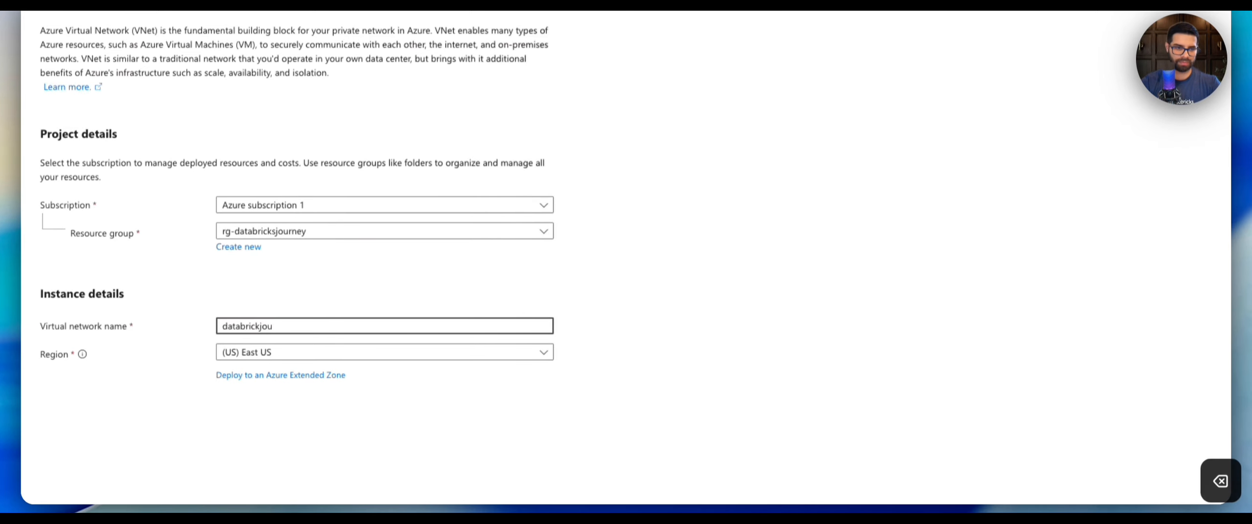
{"action": "type", "text": "rneyb"}
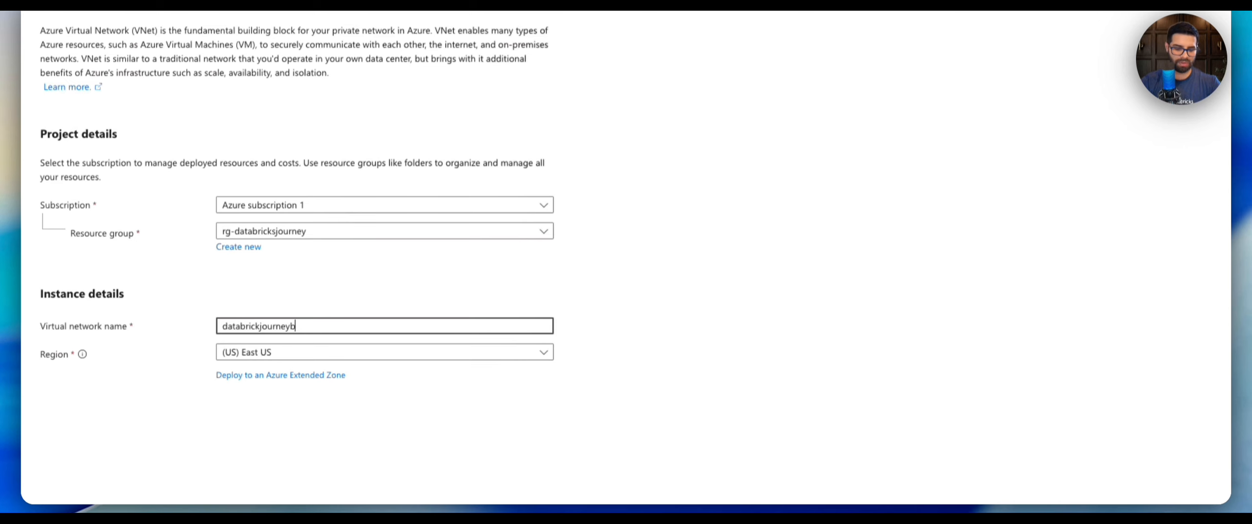
{"action": "key", "text": "BackSpace"}
{"action": "type", "text": "vnet"}
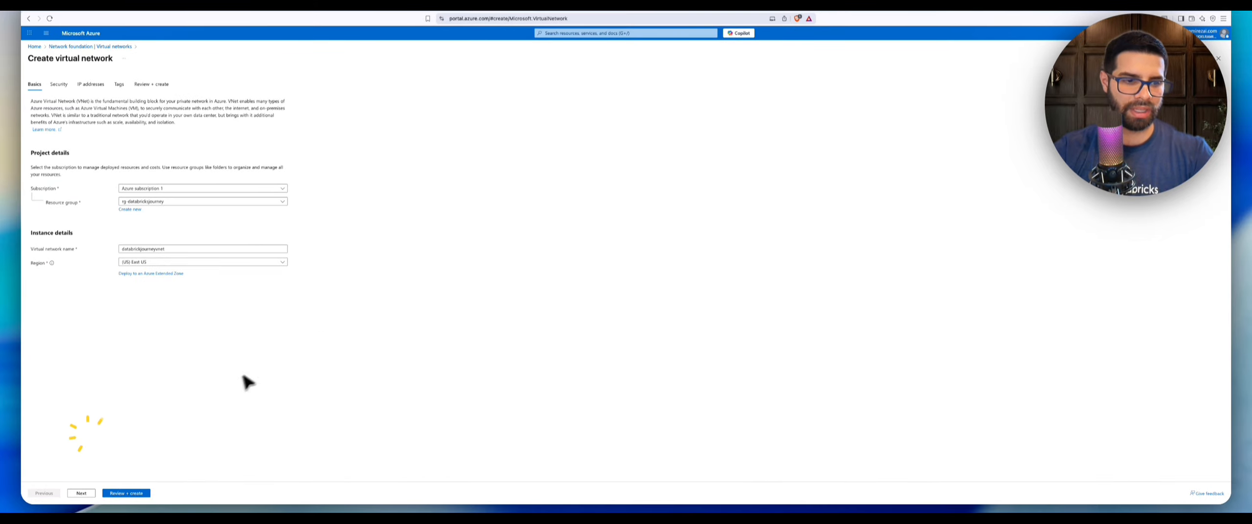
Move on to the IP addresses settings and set the address space size to /22.
{"action": "left_click", "coordinate": [82, 493]}
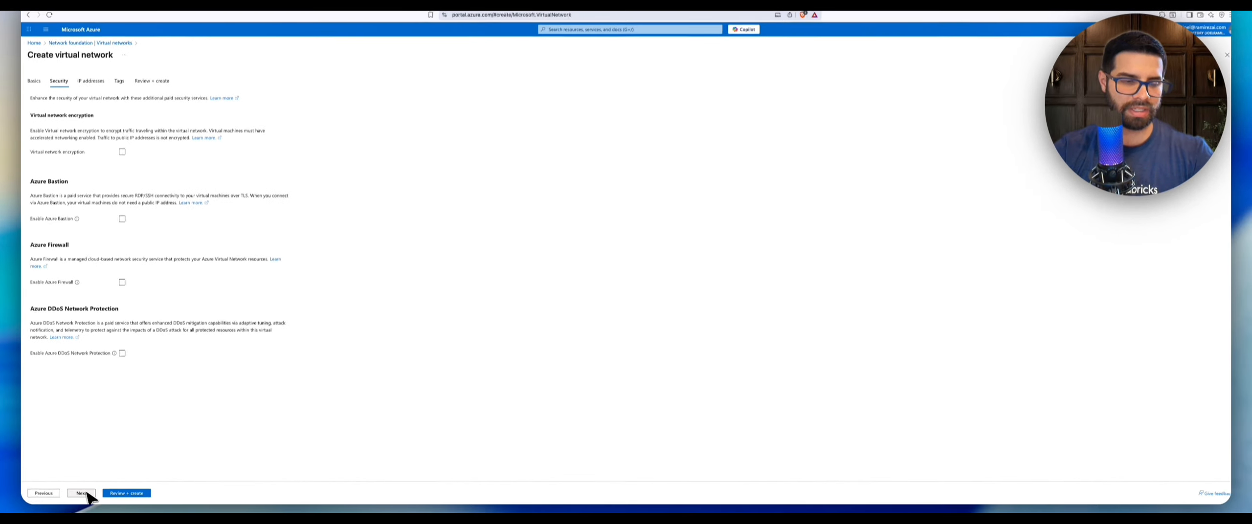
{"action": "left_click", "coordinate": [84, 493]}
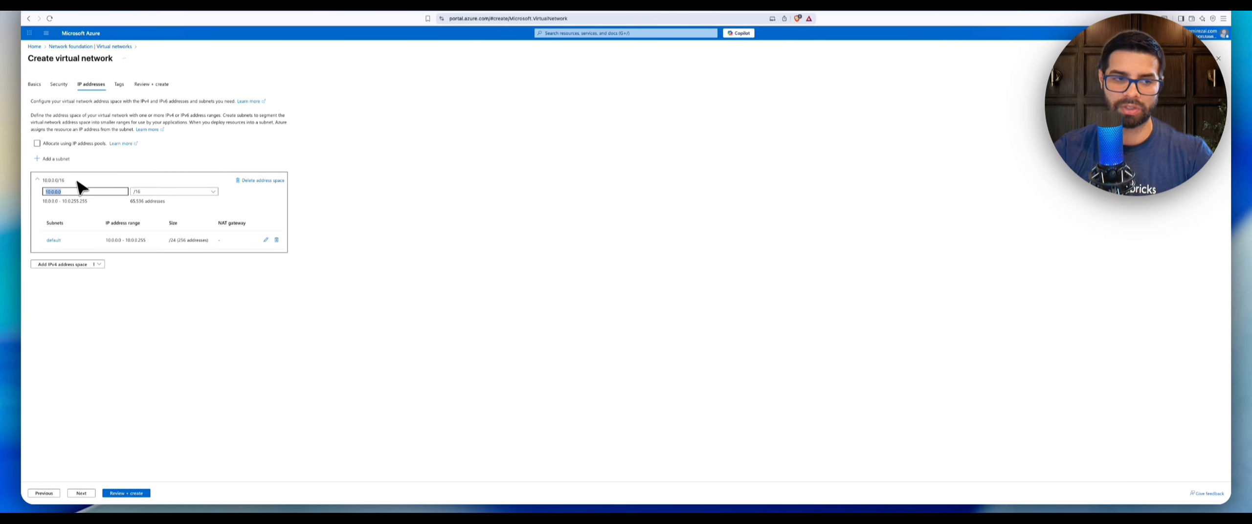
{"action": "left_click", "coordinate": [86, 192]}
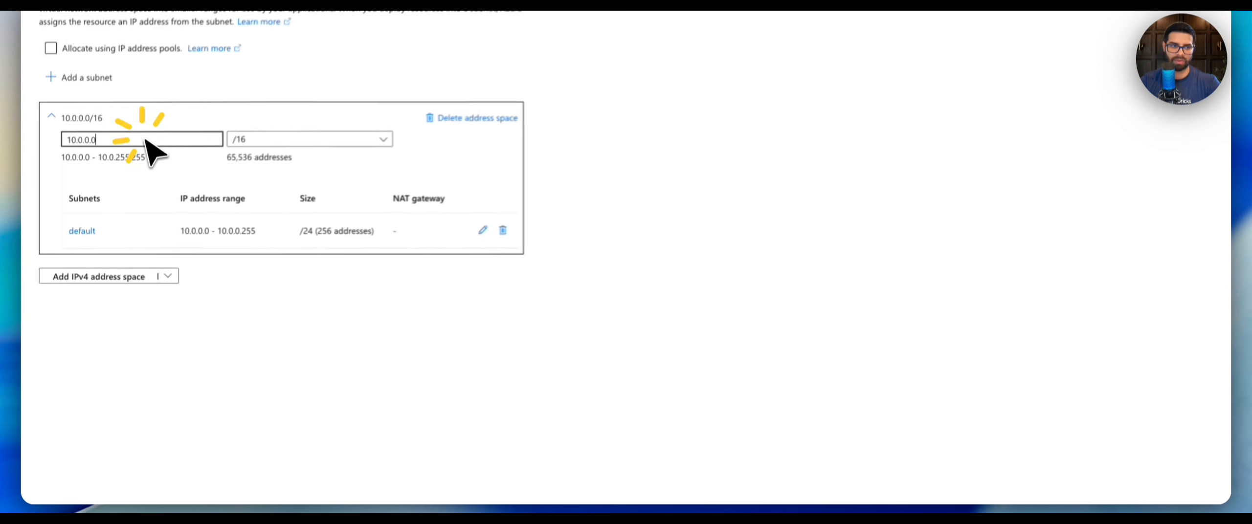
{"action": "left_click", "coordinate": [303, 138]}
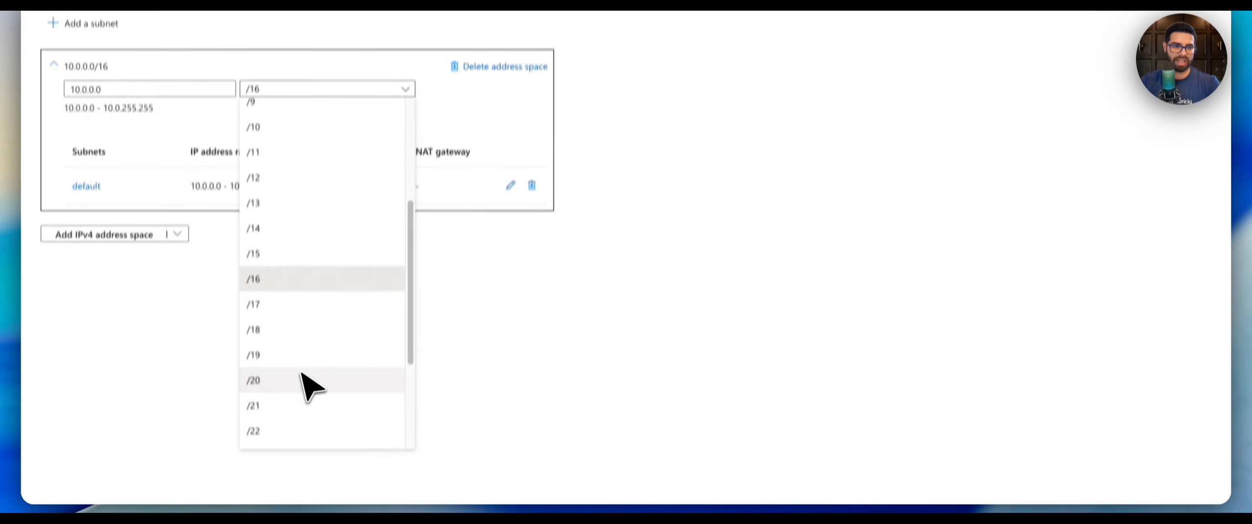
{"action": "left_click", "coordinate": [303, 377]}
{"action": "scroll", "coordinate": [416, 186], "scroll_direction": "up", "scroll_amount": 2}
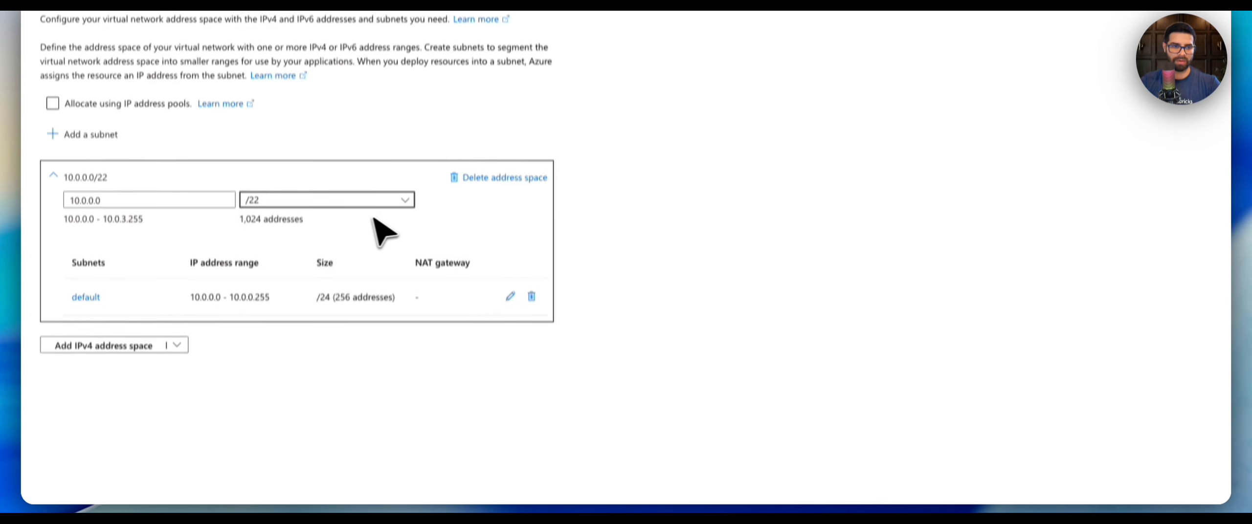
Delete the default subnet from the 10.0.0.0/22 address space.
{"action": "left_click_drag", "start_coordinate": [240, 249], "coordinate": [297, 255]}
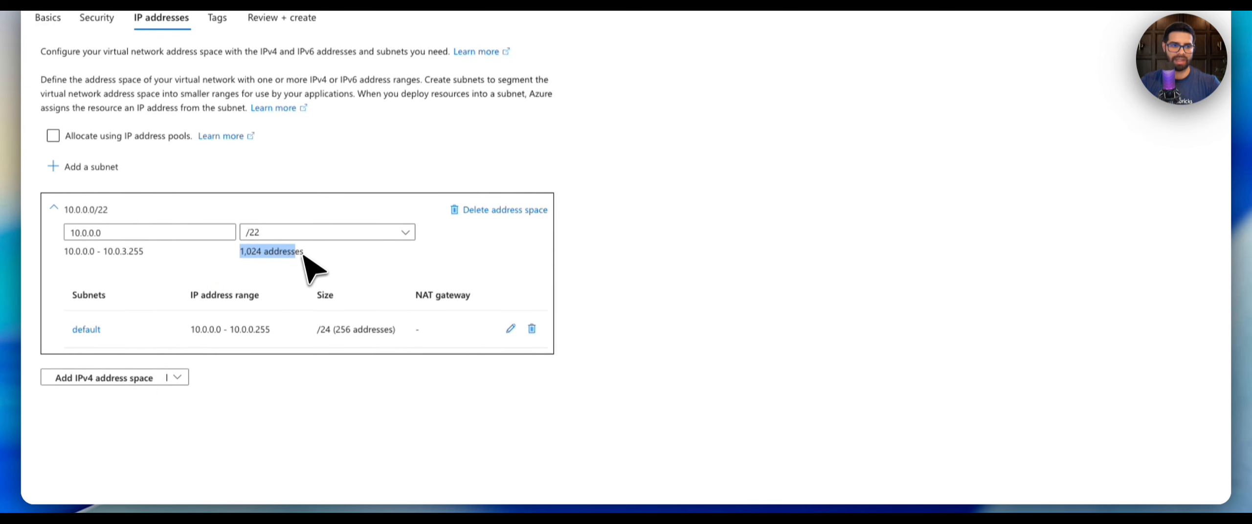
{"action": "left_click", "coordinate": [323, 247]}
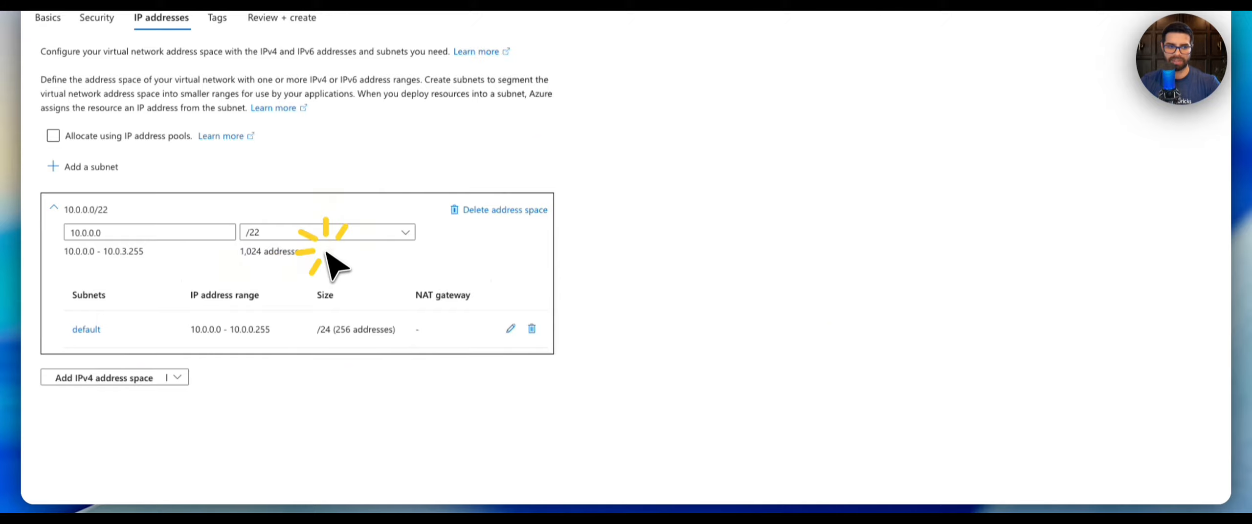
{"action": "left_click", "coordinate": [533, 330]}
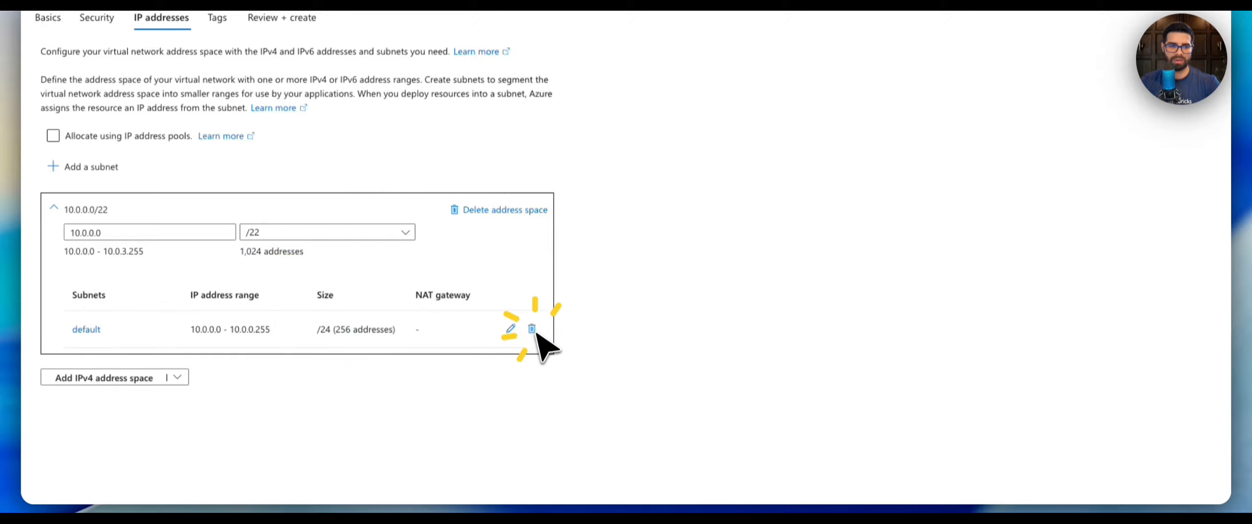
Start adding a new subnet and name it dev_public.
{"action": "left_click", "coordinate": [85, 166]}
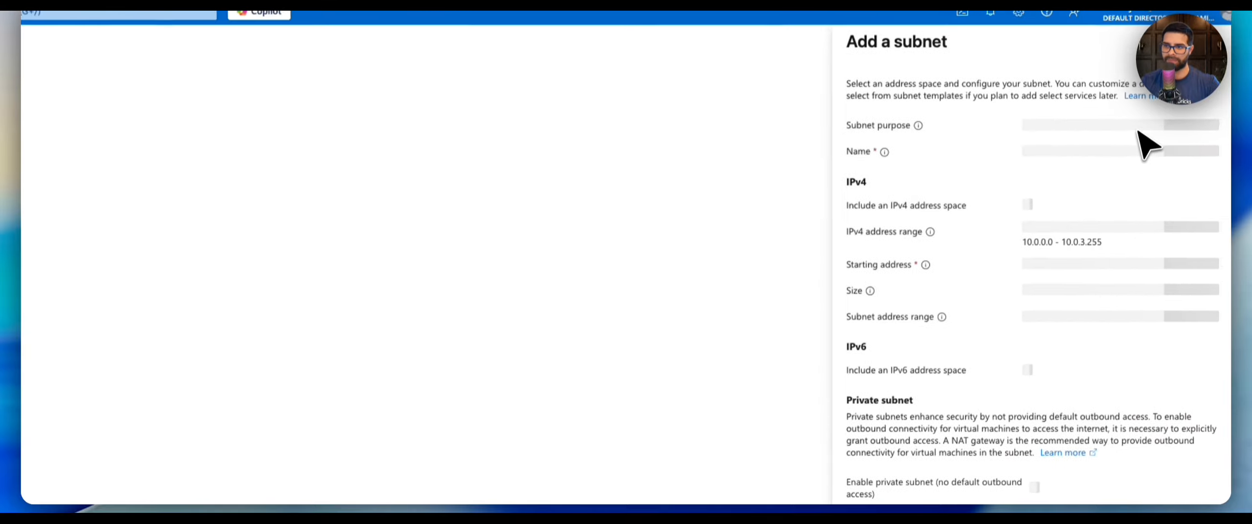
{"action": "double_click", "coordinate": [1060, 154]}
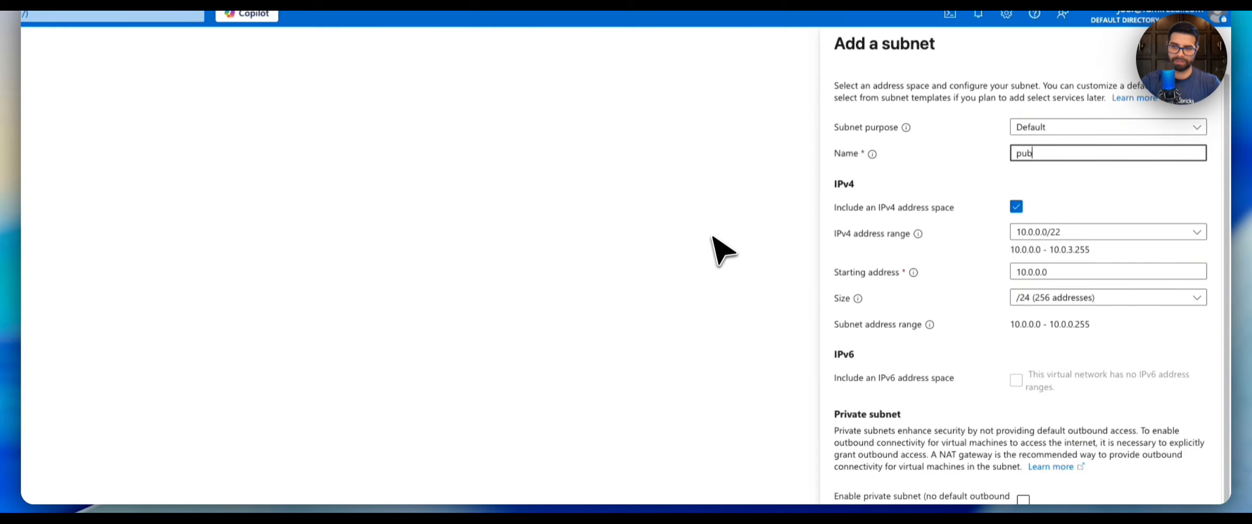
{"action": "key", "text": "Left"}
{"action": "key", "text": "Left"}
{"action": "key", "text": "Left"}
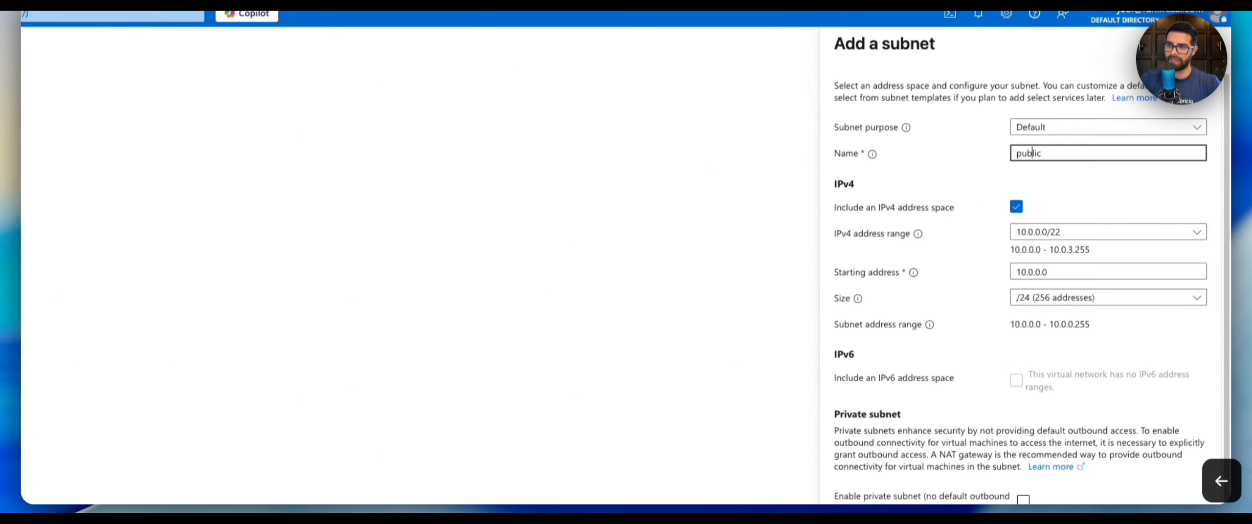
{"action": "type", "text": "dev"}
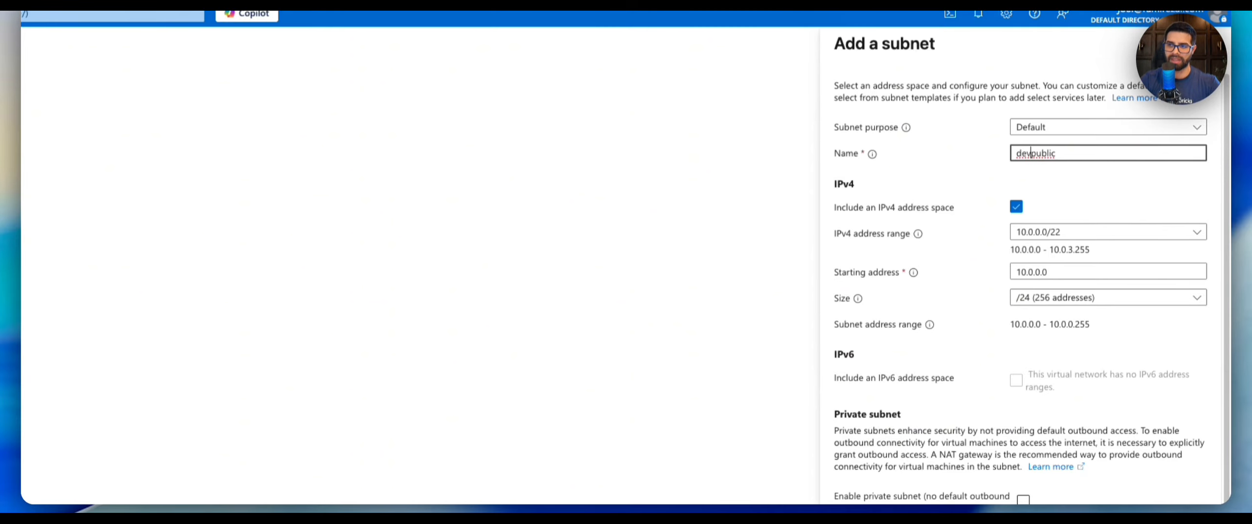
{"action": "type", "text": "_"}
{"action": "key", "text": "Right"}
{"action": "key", "text": "Right"}
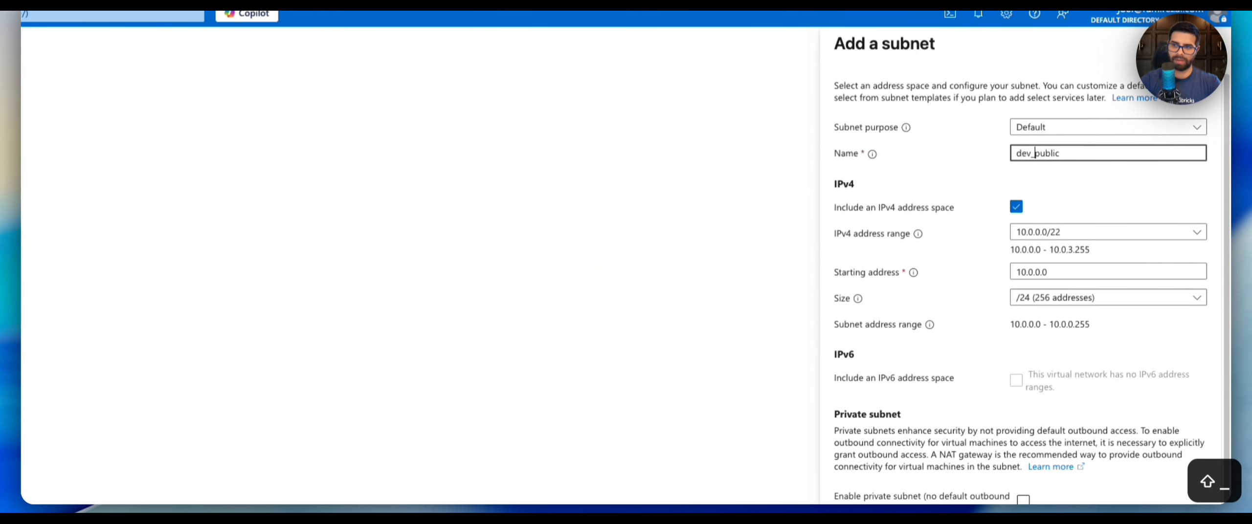
{"action": "key", "text": "Right"}
{"action": "key", "text": "Right"}
{"action": "key", "text": "Right"}
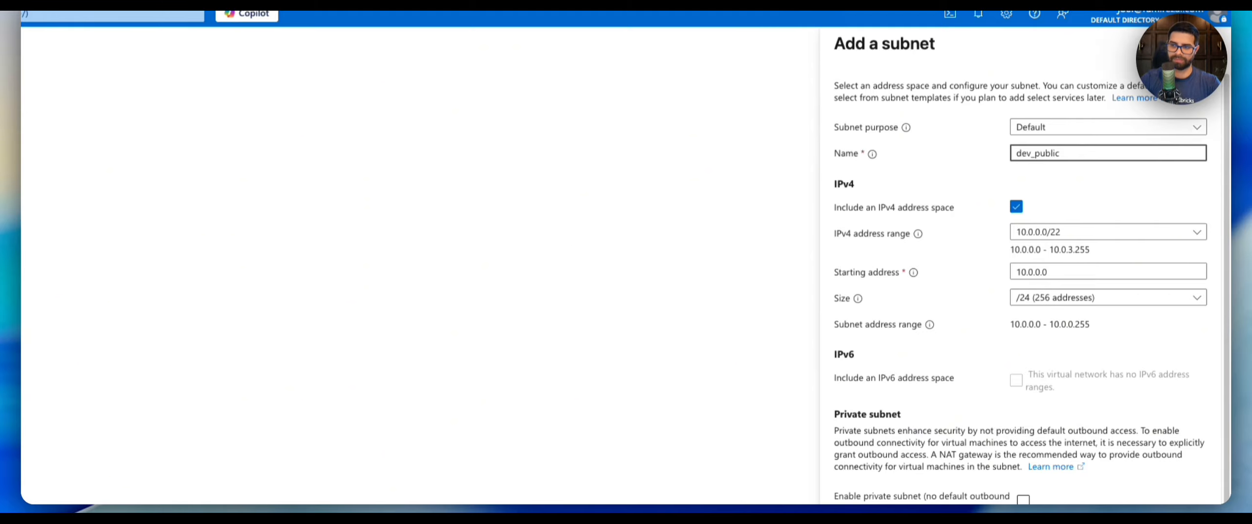
Set the dev_public subnet size to /23, enable private subnet, and add the subnet.
{"action": "left_click", "coordinate": [1074, 300]}
{"action": "scroll", "coordinate": [1082, 318], "scroll_direction": "down", "scroll_amount": 4}
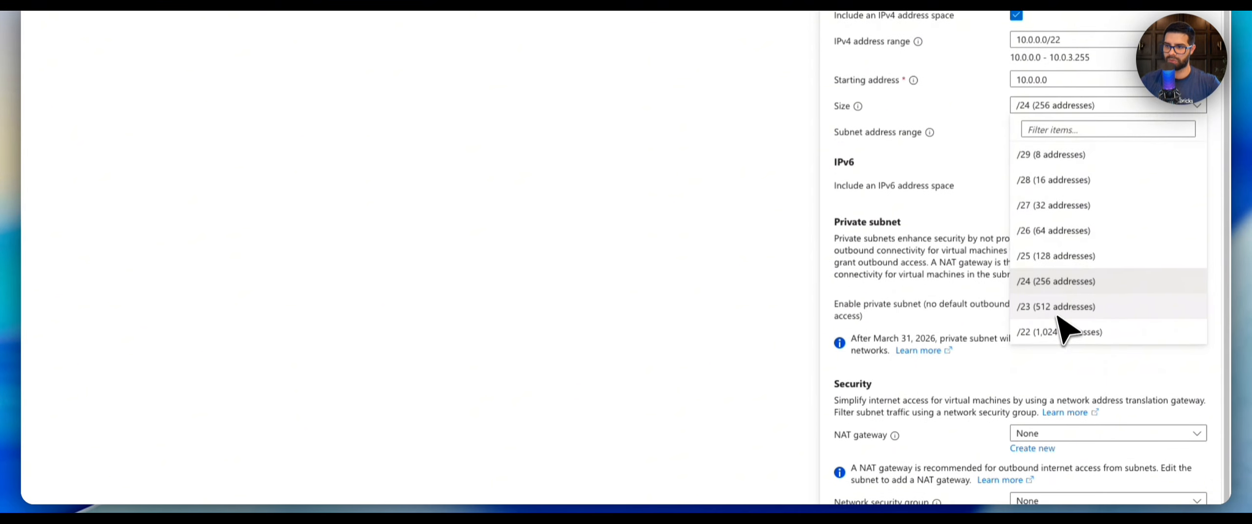
{"action": "left_click", "coordinate": [1059, 304]}
{"action": "left_click", "coordinate": [1058, 129]}
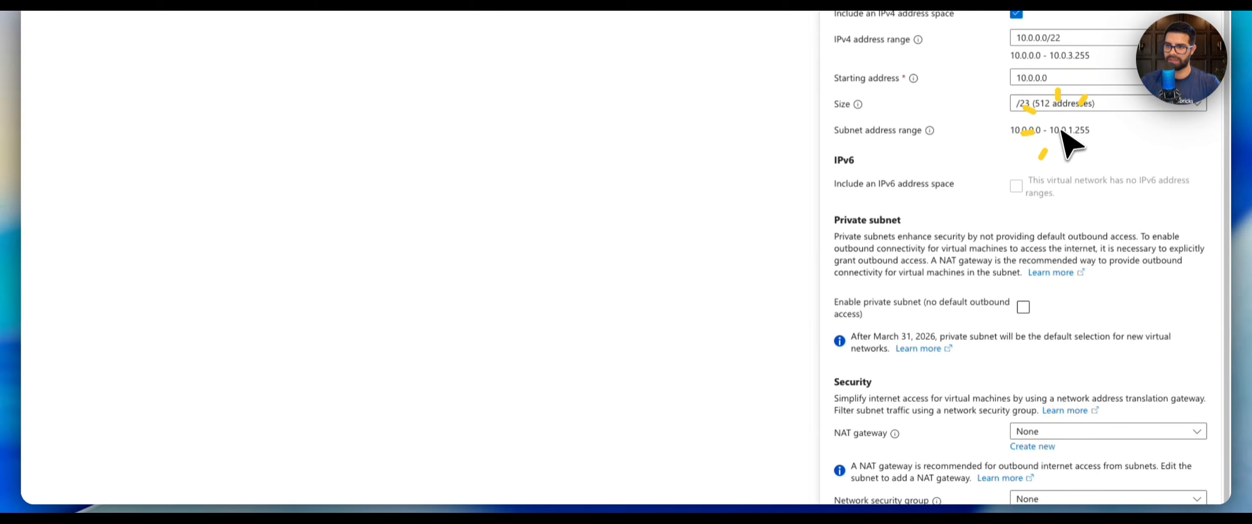
{"action": "left_click", "coordinate": [1025, 308]}
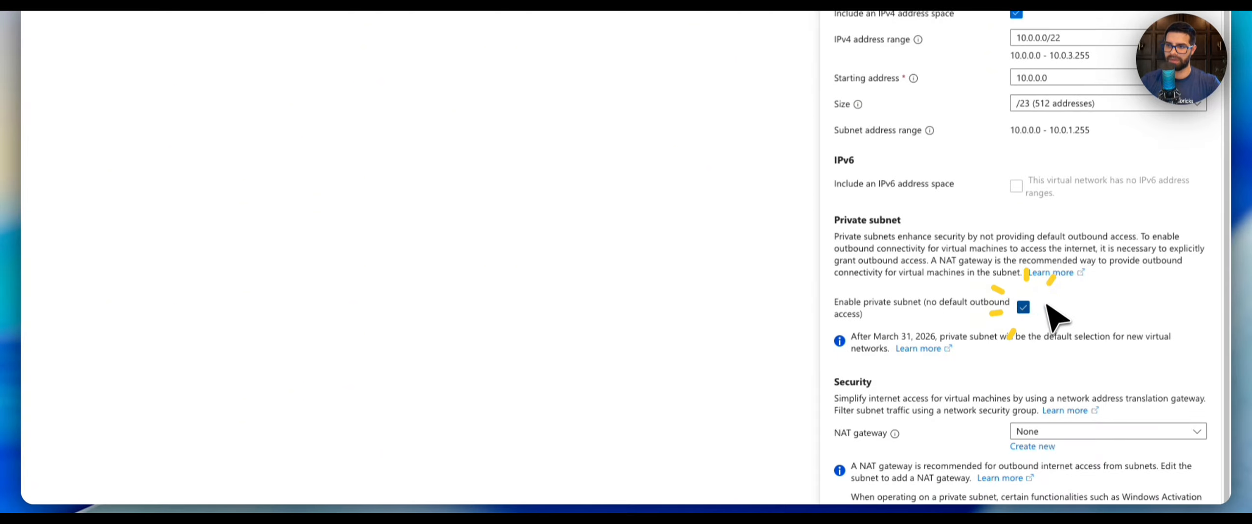
{"action": "scroll", "coordinate": [1040, 308], "scroll_direction": "down", "scroll_amount": 5}
{"action": "scroll", "coordinate": [1042, 306], "scroll_direction": "down", "scroll_amount": 5}
{"action": "left_click", "coordinate": [876, 475]}
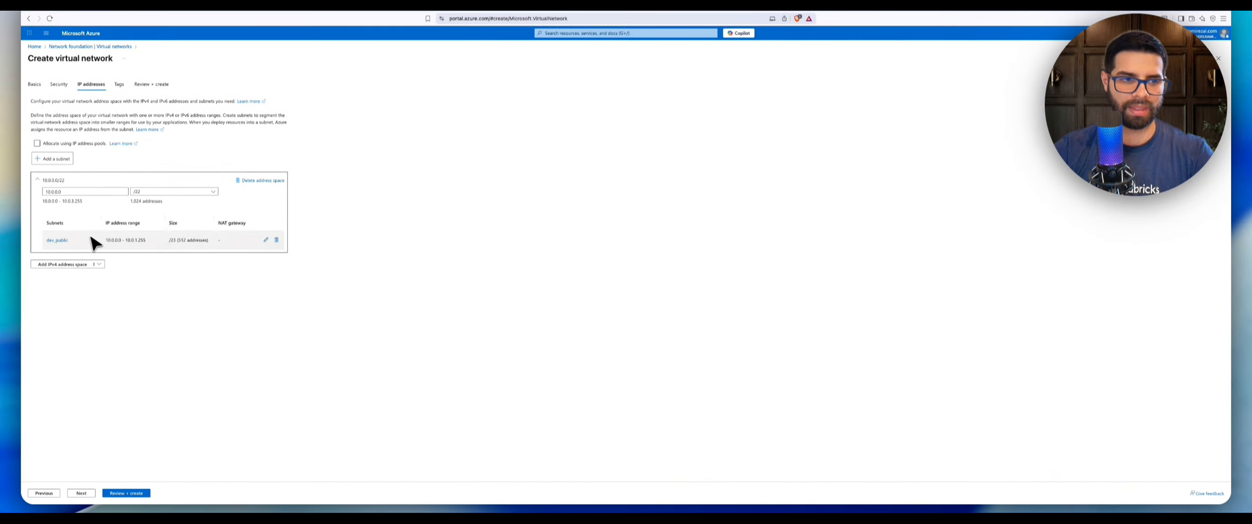
Add a second subnet named dev_private with the private subnet option enabled.
{"action": "left_click", "coordinate": [53, 160]}
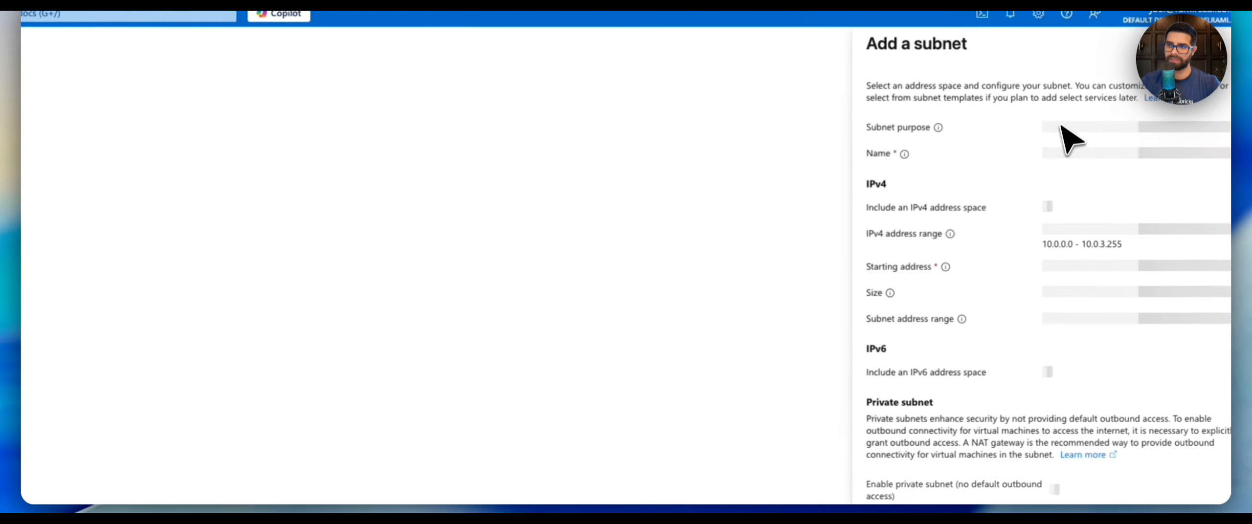
{"action": "left_click", "coordinate": [1072, 154]}
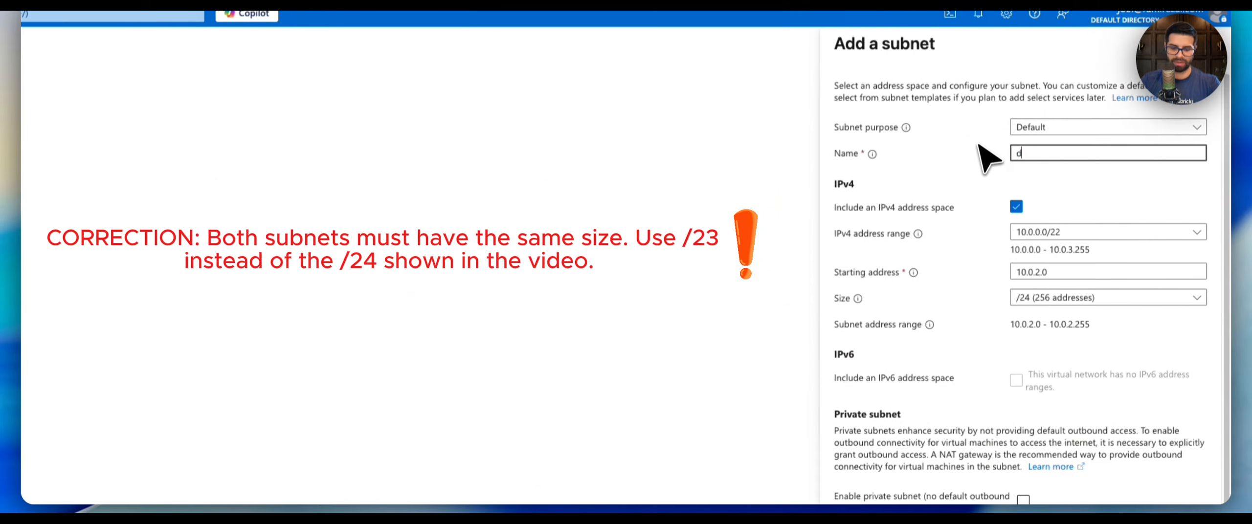
{"action": "type", "text": "dev_private"}
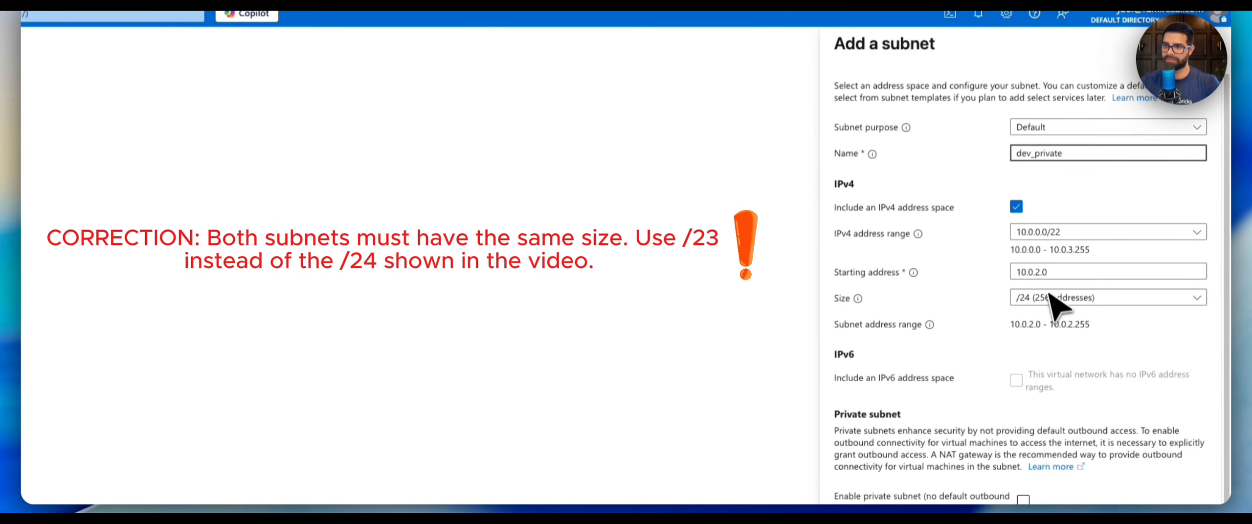
{"action": "scroll", "coordinate": [1040, 357], "scroll_direction": "down", "scroll_amount": 5}
{"action": "left_click", "coordinate": [1023, 247]}
{"action": "scroll", "coordinate": [1000, 210], "scroll_direction": "down", "scroll_amount": 8}
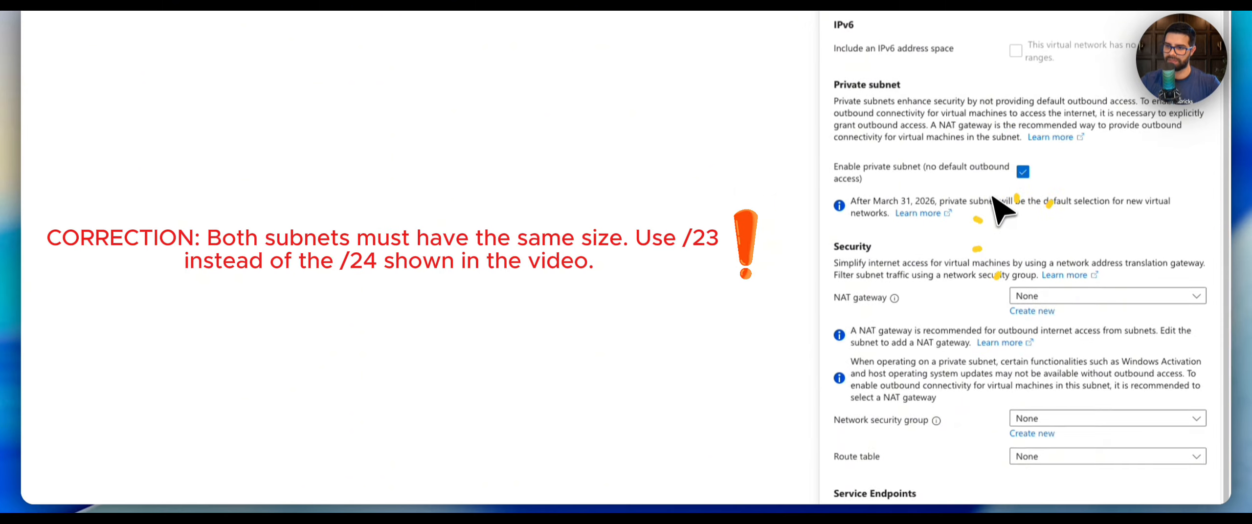
{"action": "left_click", "coordinate": [878, 476]}
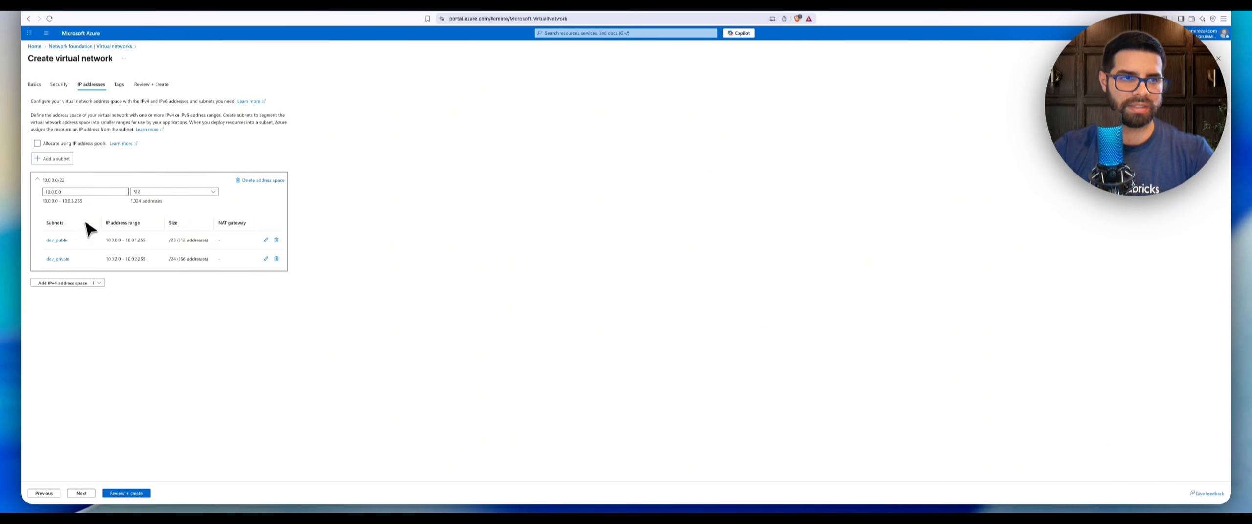
Switch to the presentation and review the VNet architecture diagram with its subnet sizes.
{"action": "key", "text": "ctrl+Right"}
{"action": "key", "text": "ctrl+Left"}
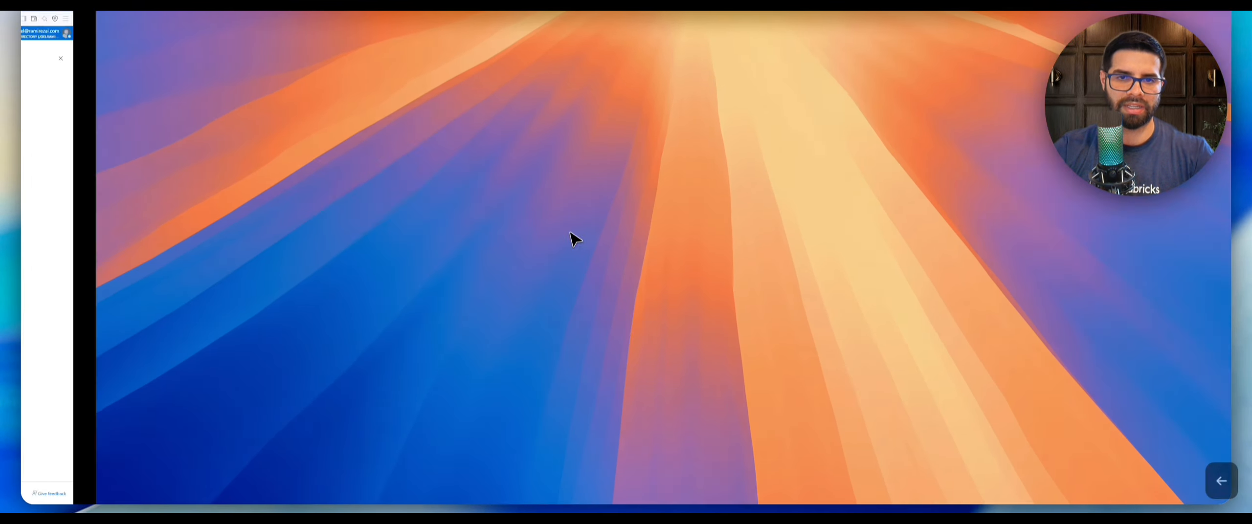
{"action": "key", "text": "ctrl+Left"}
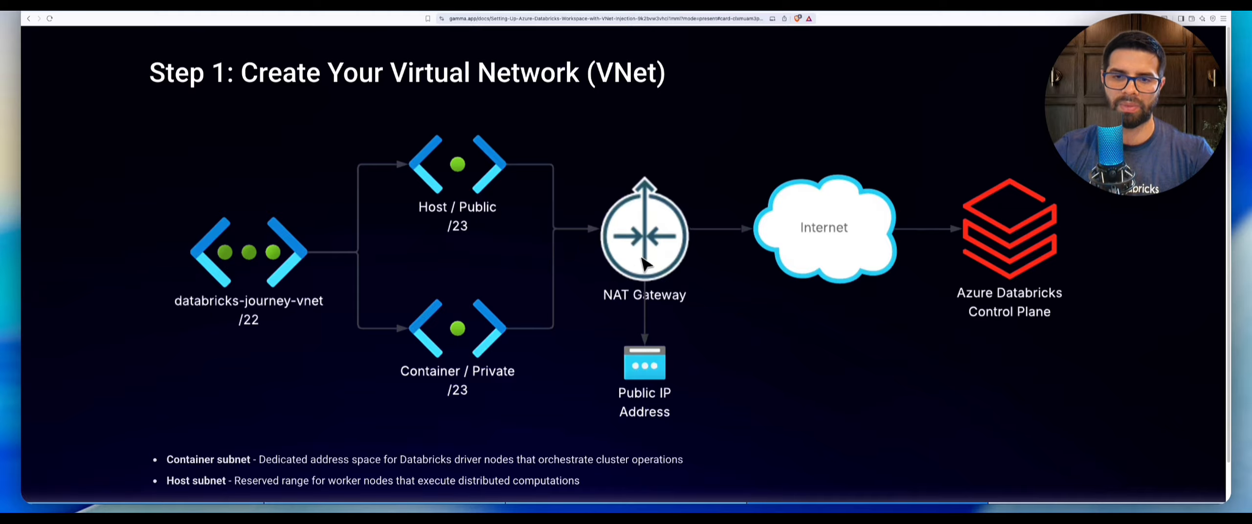
{"action": "key", "text": "ctrl+Left"}
{"action": "key", "text": "ctrl+Right"}
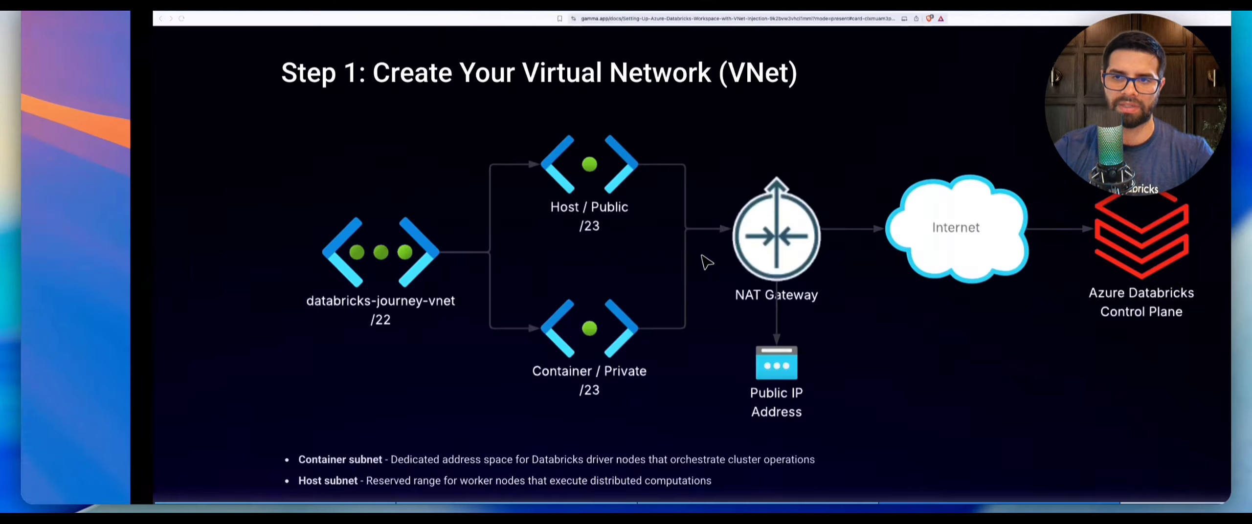
{"action": "key", "text": "ctrl+Right"}
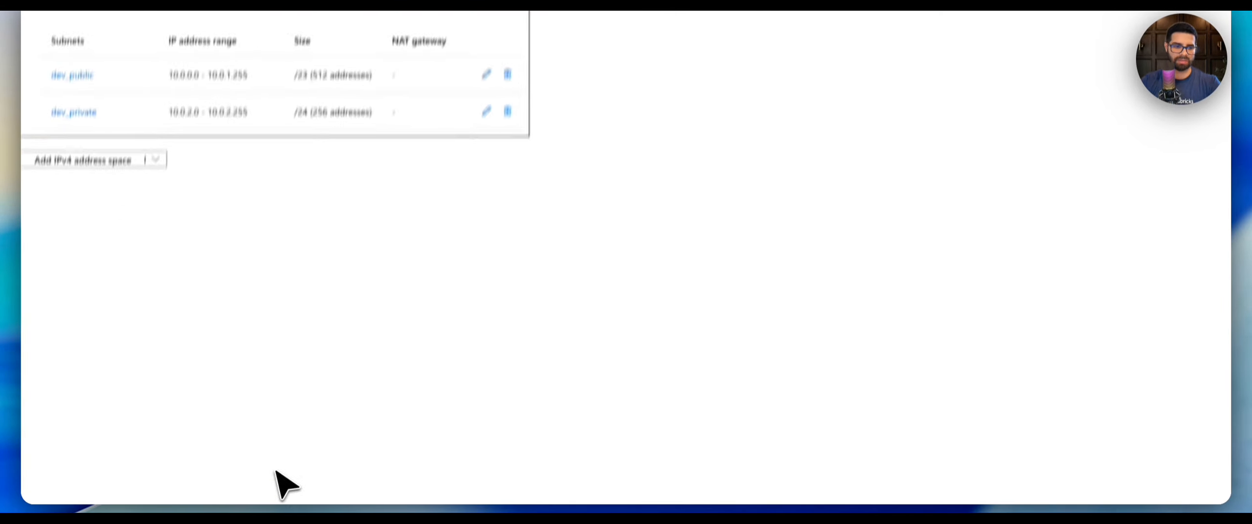
Review and create the virtual network, then open the deployed virtual network resource.
{"action": "left_click", "coordinate": [142, 483]}
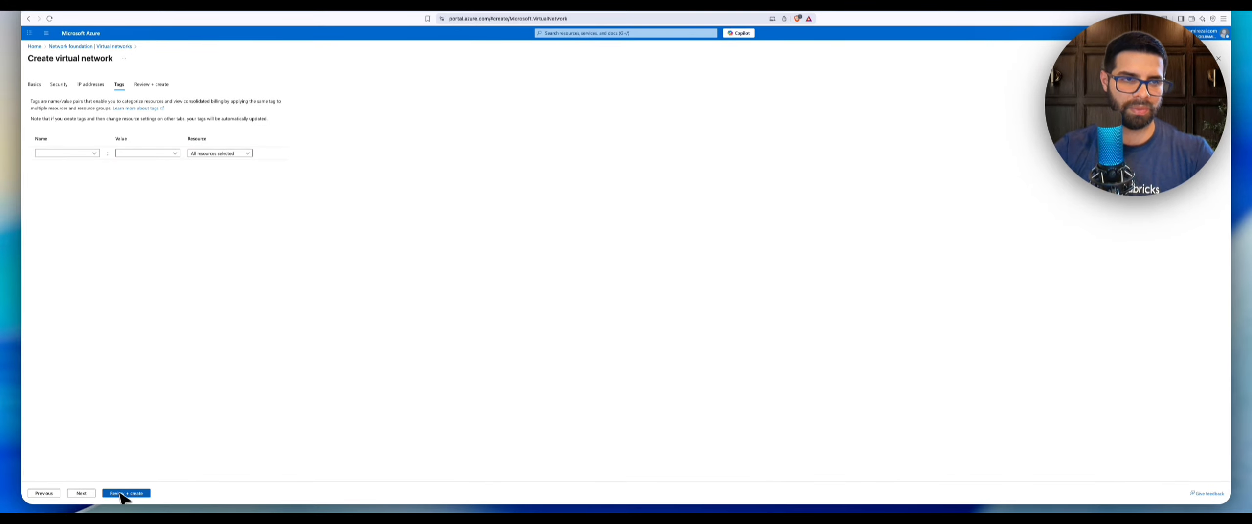
{"action": "left_click", "coordinate": [125, 494]}
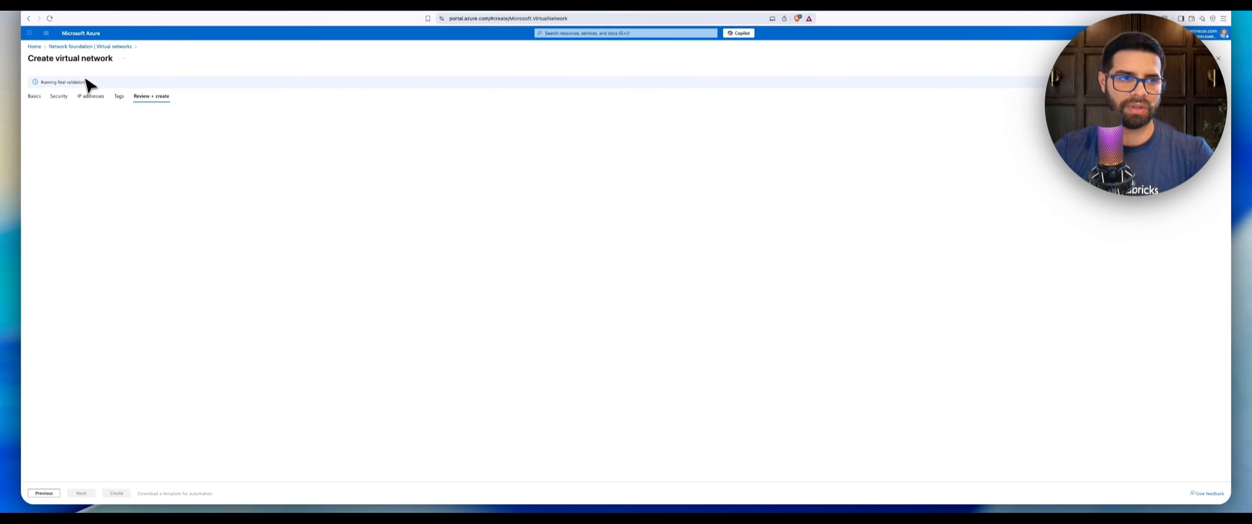
{"action": "left_click_drag", "start_coordinate": [39, 82], "coordinate": [91, 82]}
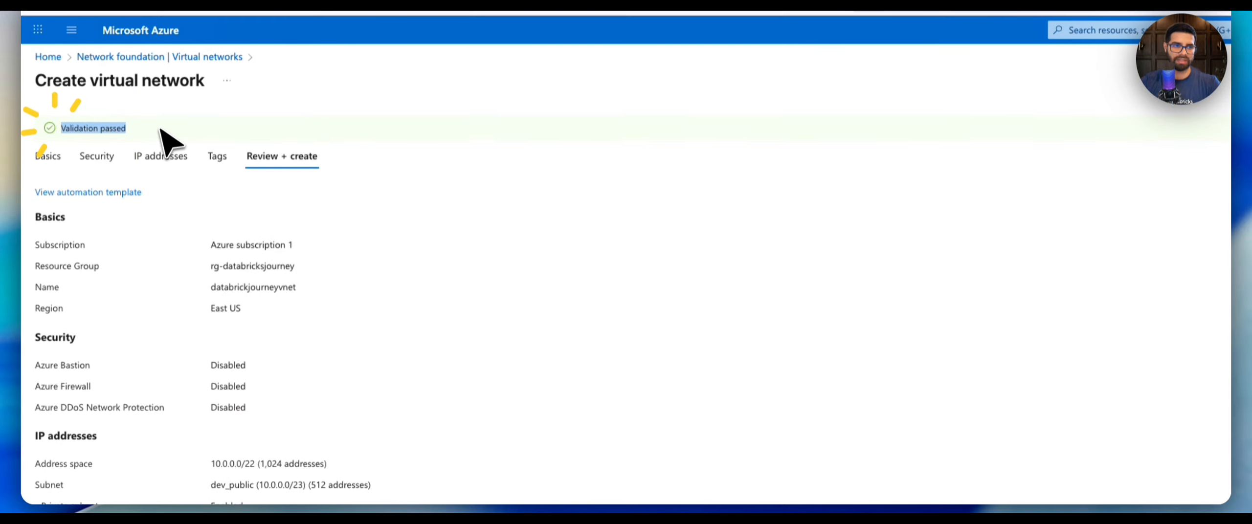
{"action": "scroll", "coordinate": [270, 392], "scroll_direction": "down", "scroll_amount": 10}
{"action": "left_click", "coordinate": [230, 487]}
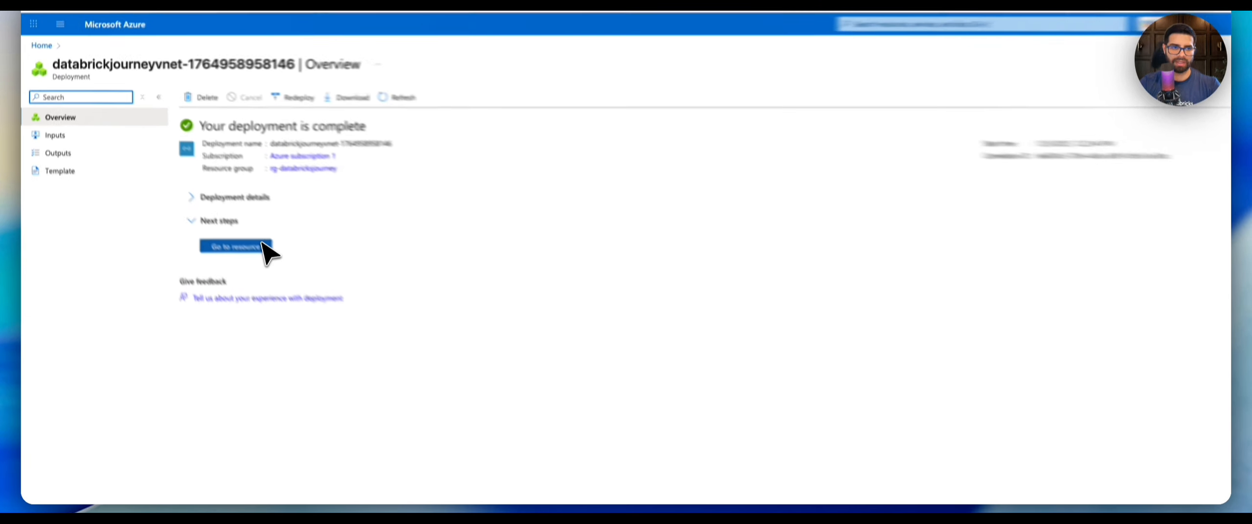
{"action": "left_click", "coordinate": [264, 249]}
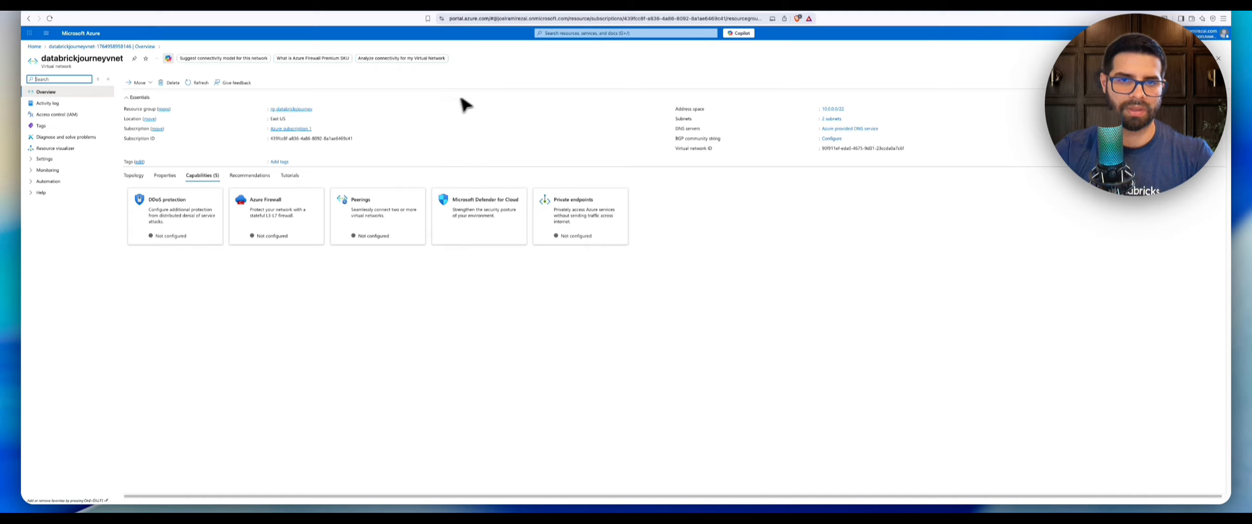
Search for NAT gateways and start creating a new NAT gateway.
{"action": "left_click", "coordinate": [604, 34]}
{"action": "type", "text": "na"}
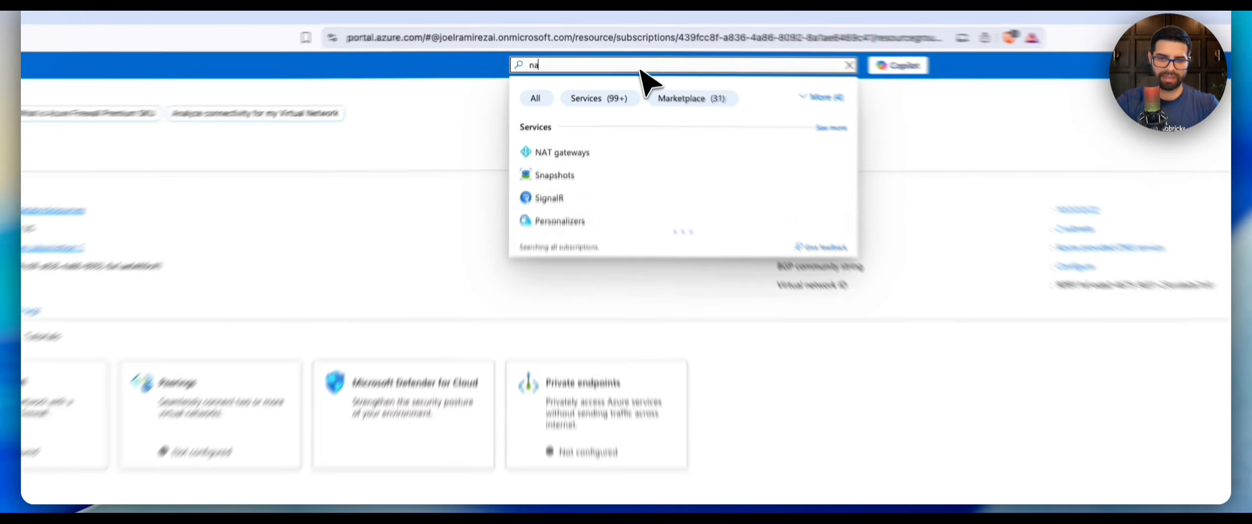
{"action": "type", "text": "t"}
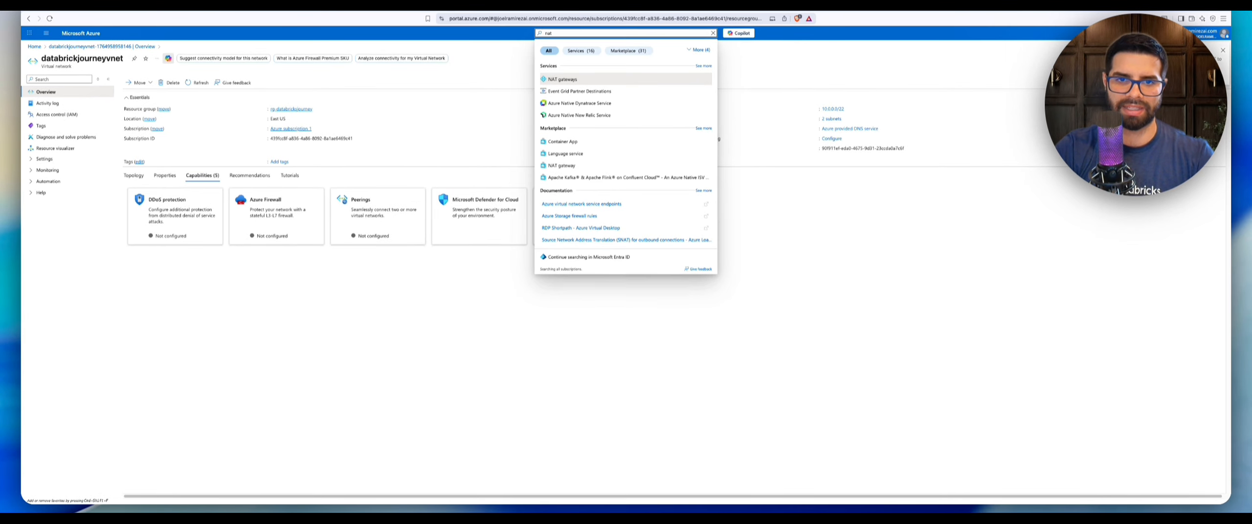
{"action": "left_click", "coordinate": [577, 83]}
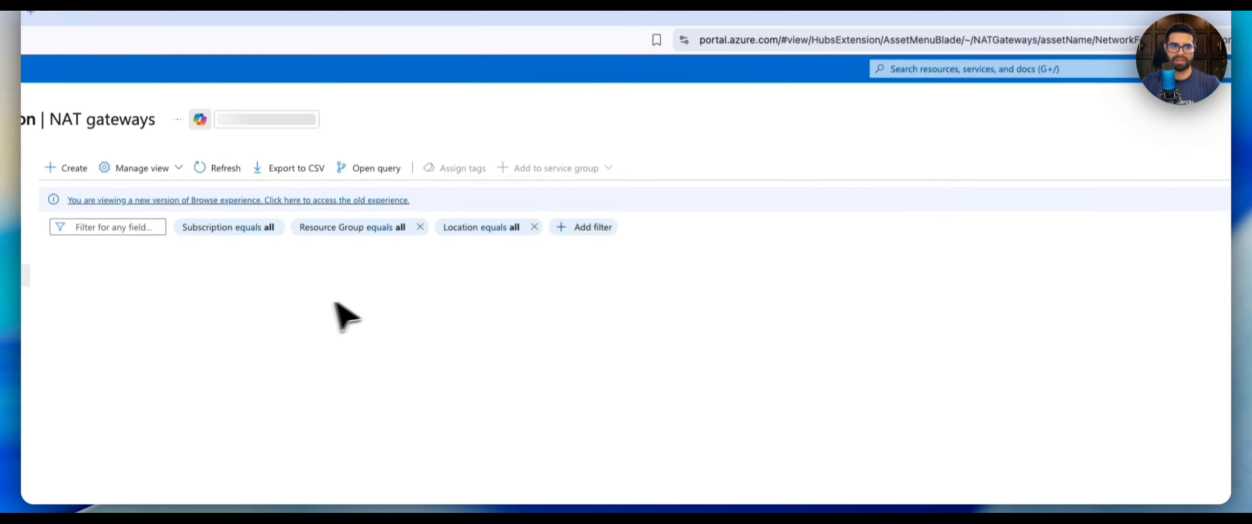
{"action": "left_click", "coordinate": [69, 168]}
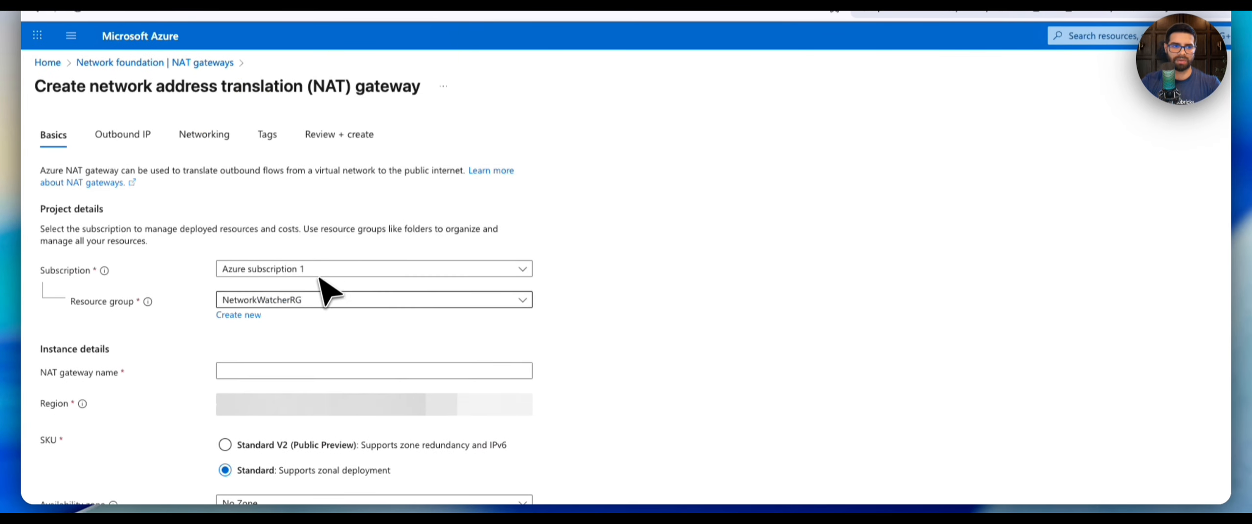
Set the NAT gateway's resource group to rg-databricksjourney and name it nat-databricksjourney.
{"action": "left_click", "coordinate": [298, 302]}
{"action": "left_click", "coordinate": [309, 373]}
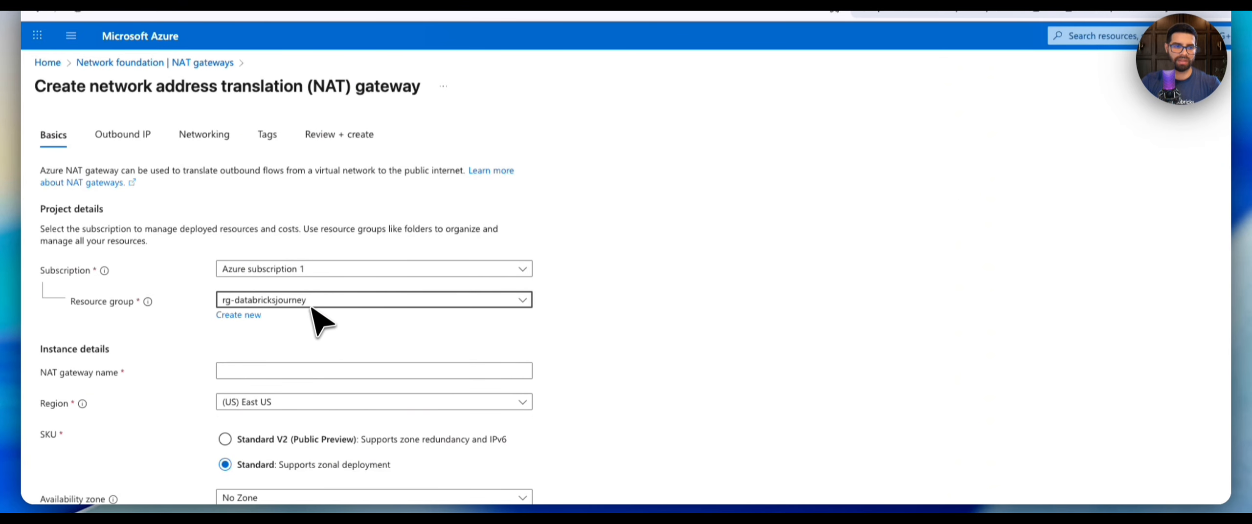
{"action": "left_click", "coordinate": [318, 371]}
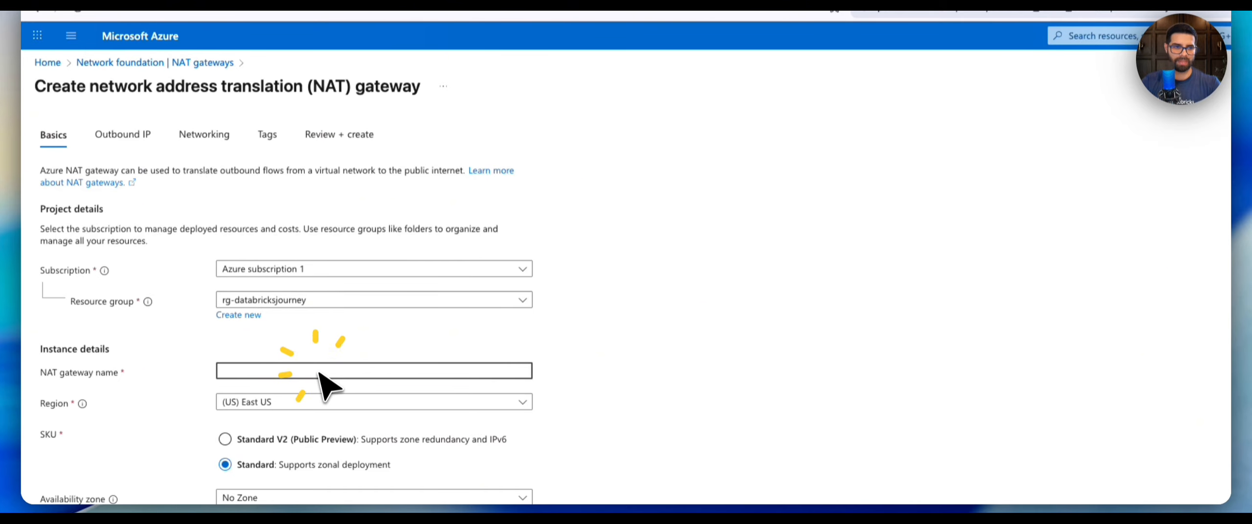
{"action": "scroll", "coordinate": [319, 373], "scroll_direction": "down", "scroll_amount": 5}
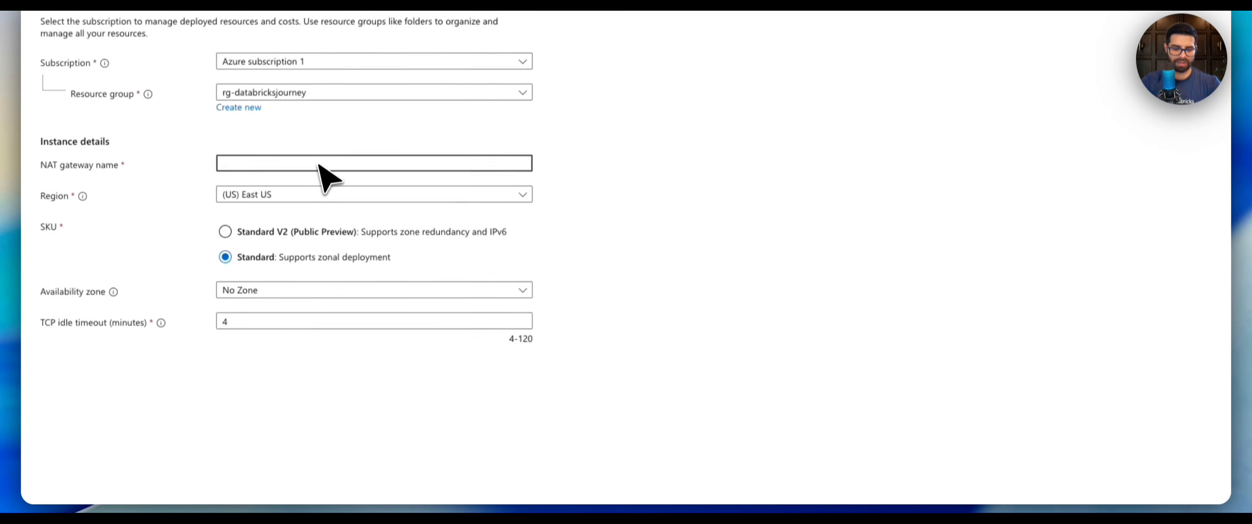
{"action": "type", "text": "nat"}
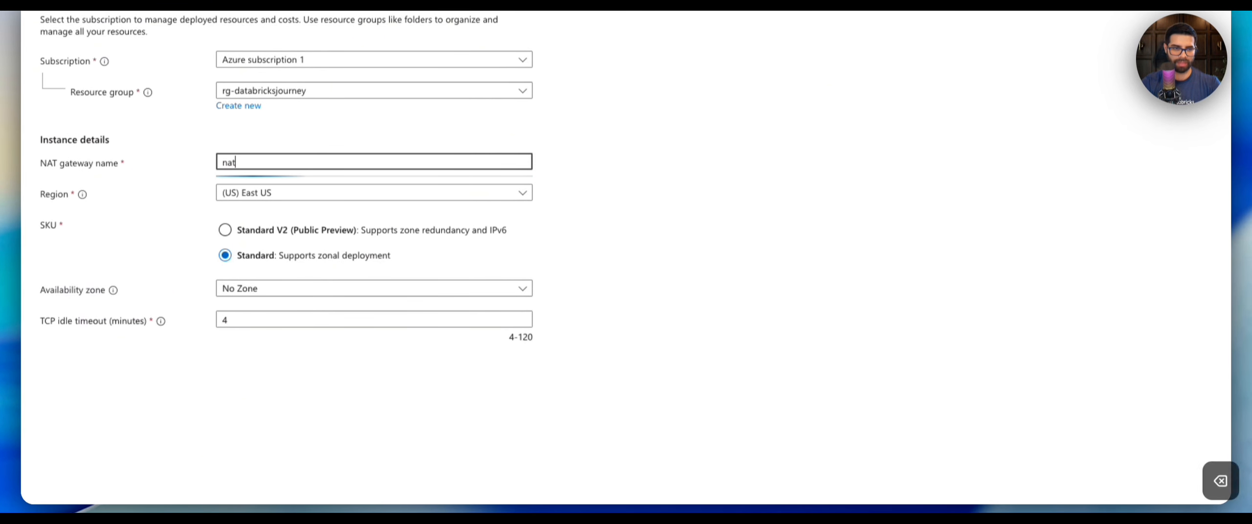
{"action": "type", "text": "-databricksjourney"}
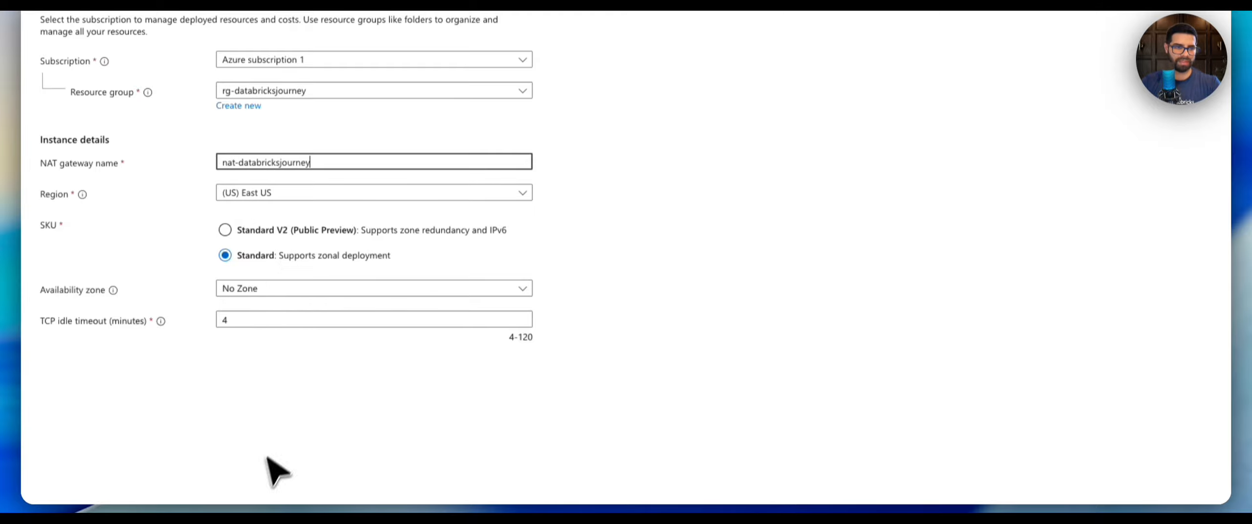
{"action": "left_click", "coordinate": [81, 497]}
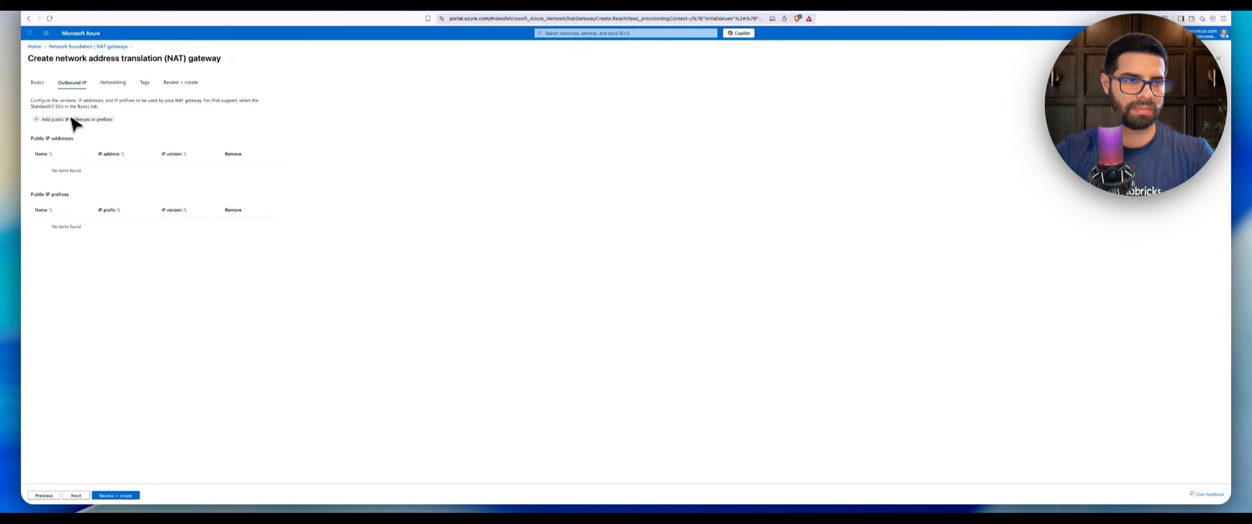
{"action": "left_click", "coordinate": [76, 496]}
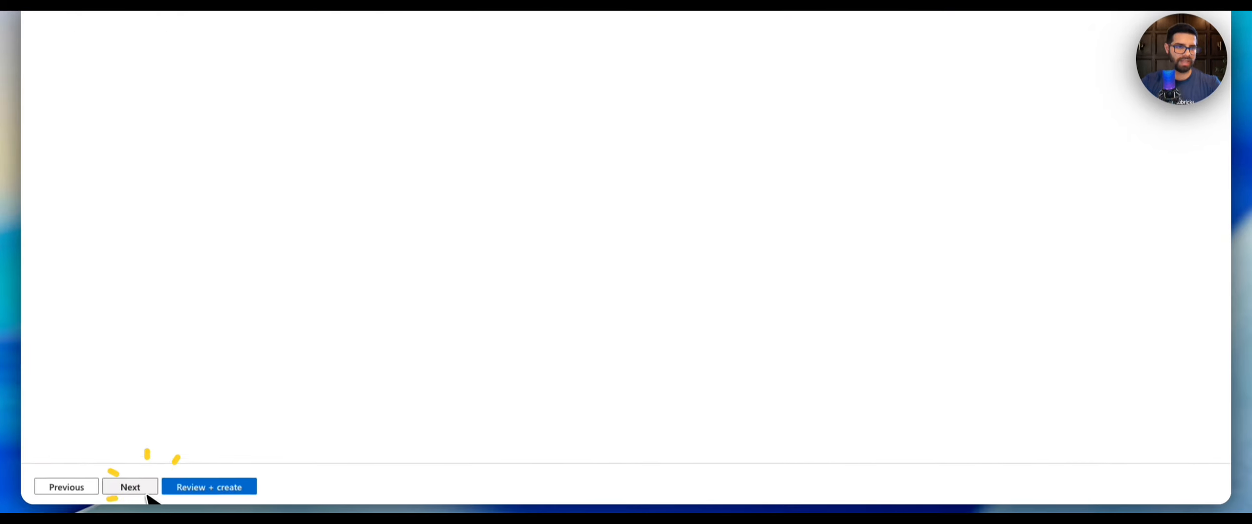
Associate the NAT gateway with the databrickjourneyvnet network and both the dev_public and dev_private subnets.
{"action": "left_click", "coordinate": [453, 83]}
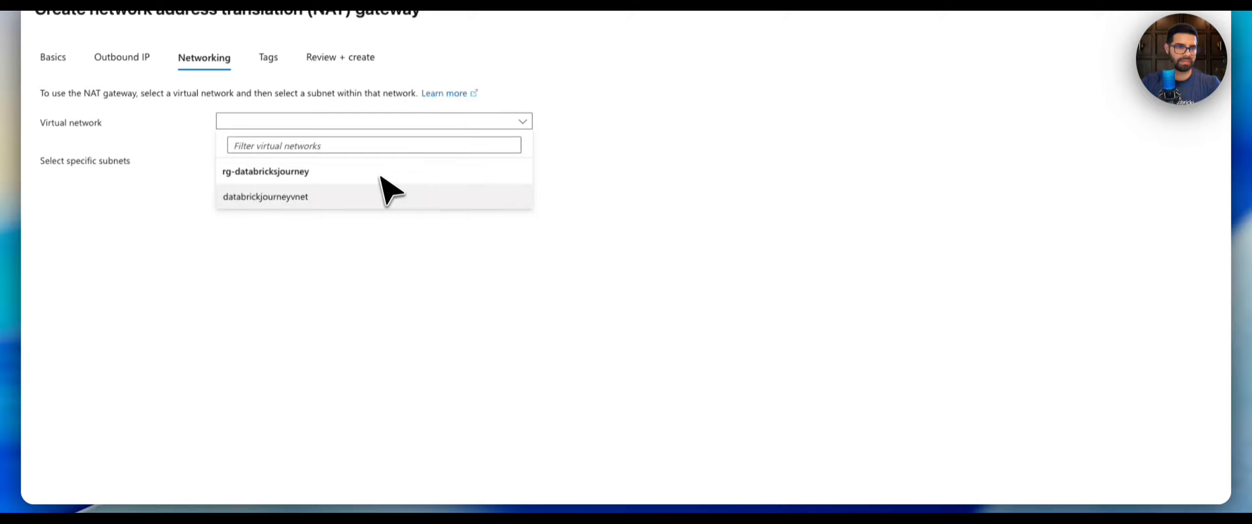
{"action": "left_click", "coordinate": [372, 198]}
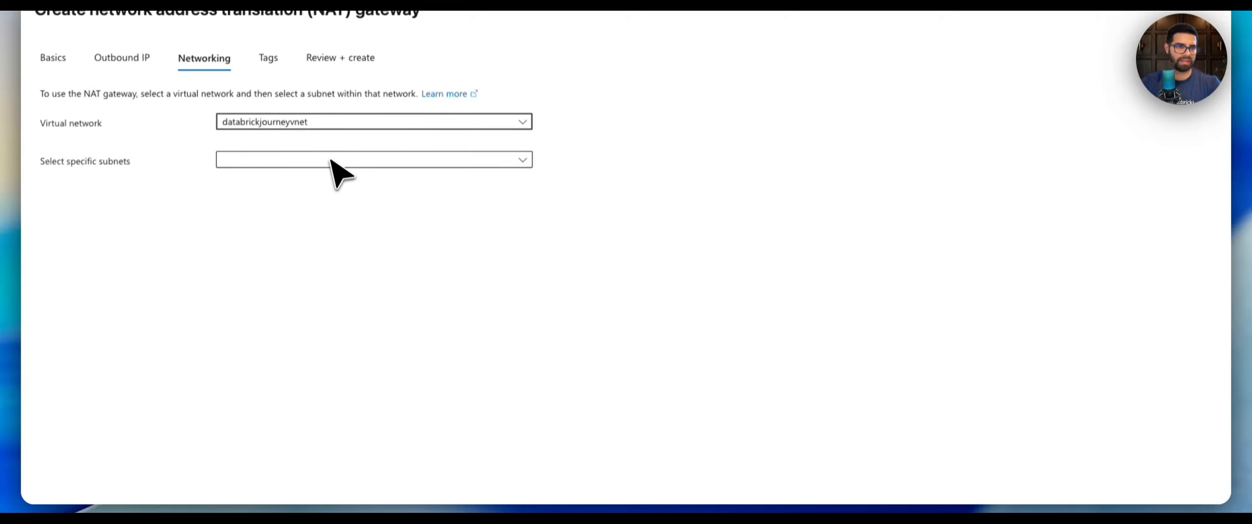
{"action": "left_click", "coordinate": [333, 161]}
{"action": "left_click", "coordinate": [234, 206]}
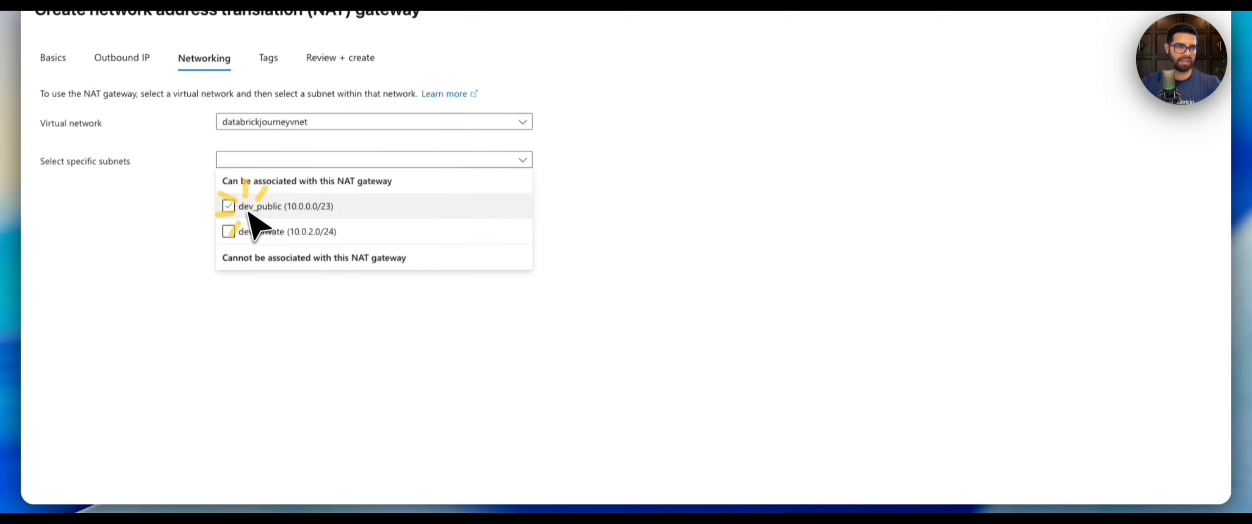
{"action": "left_click", "coordinate": [245, 233]}
{"action": "scroll", "coordinate": [265, 313], "scroll_direction": "down", "scroll_amount": 10}
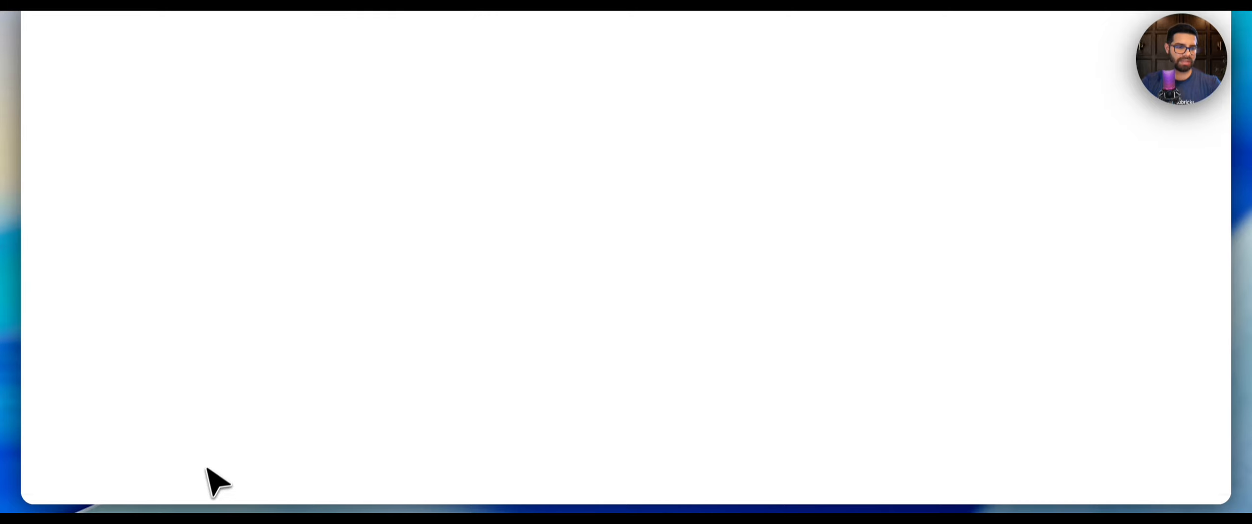
{"action": "left_click", "coordinate": [144, 496]}
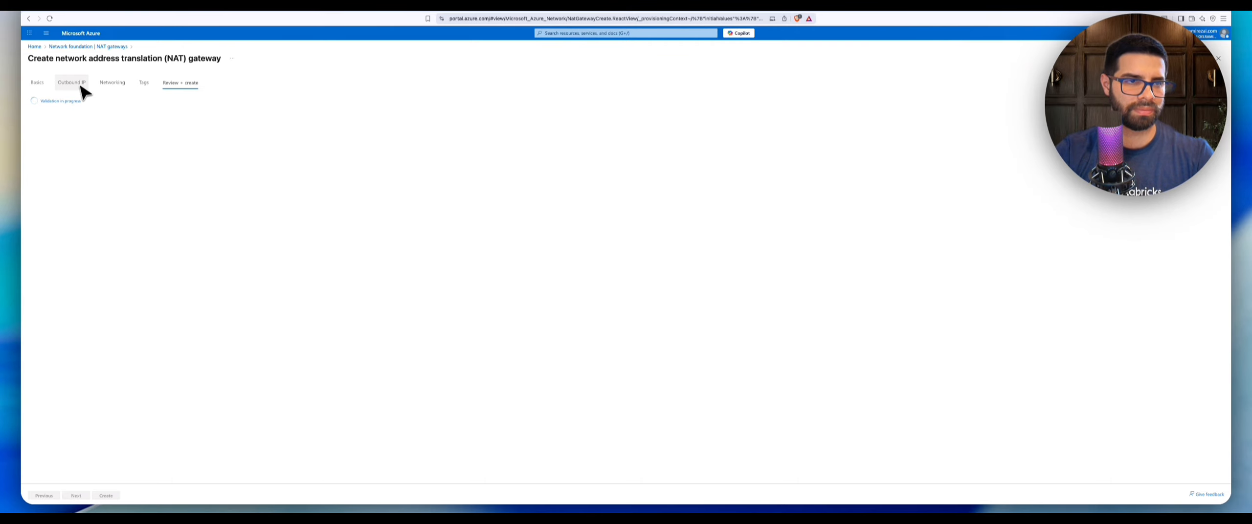
Add a new outbound public IP address named nat-pip-databricksjourney to the NAT gateway and save it.
{"action": "left_click", "coordinate": [79, 85]}
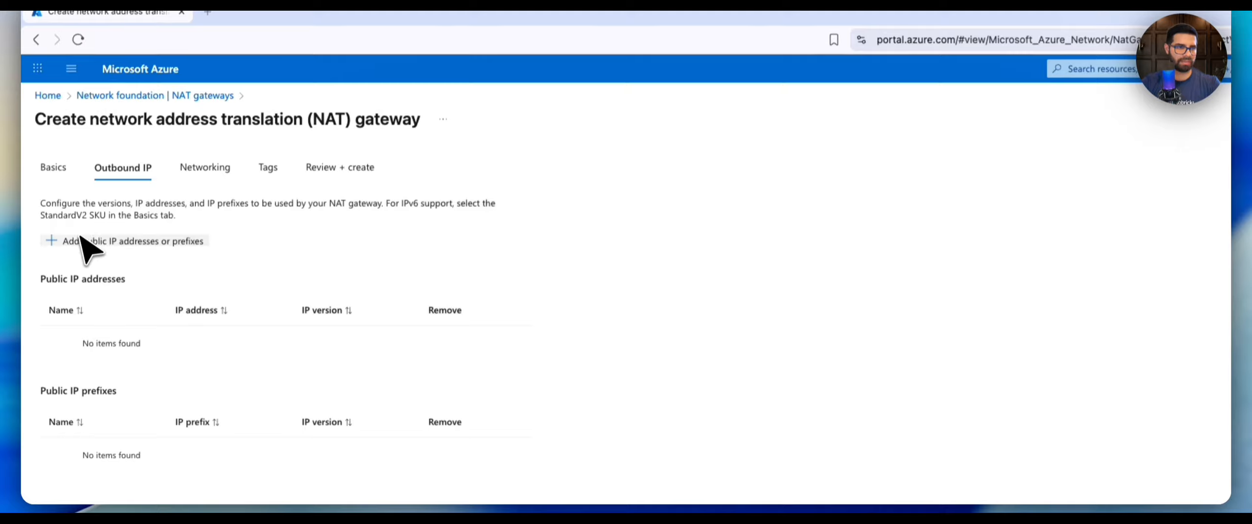
{"action": "left_click", "coordinate": [74, 241]}
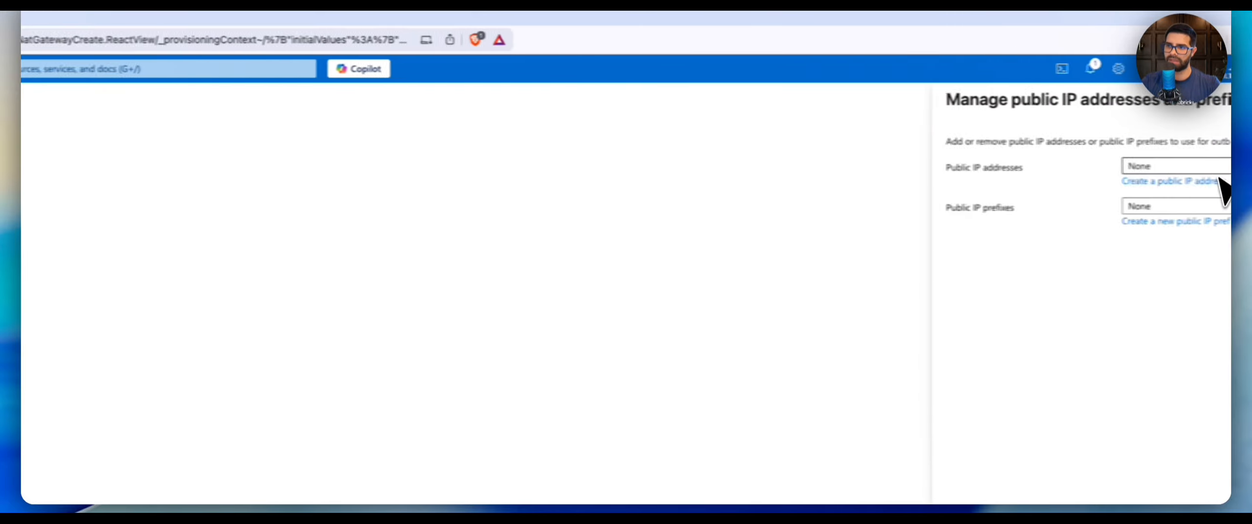
{"action": "left_click", "coordinate": [1086, 167]}
{"action": "left_click", "coordinate": [1052, 169]}
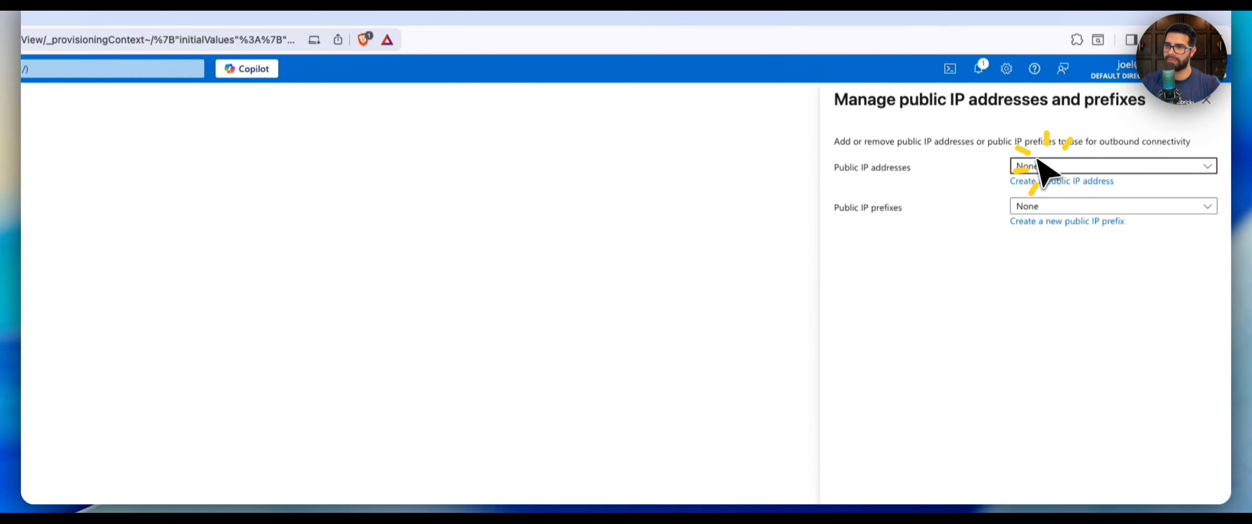
{"action": "left_click", "coordinate": [1031, 184]}
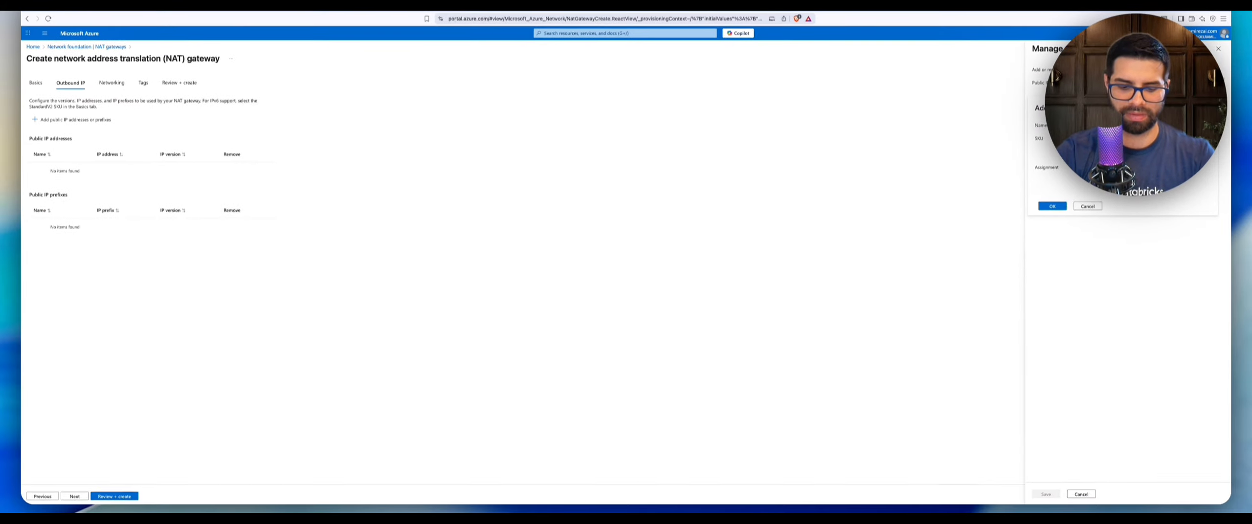
{"action": "key", "text": "BackSpace"}
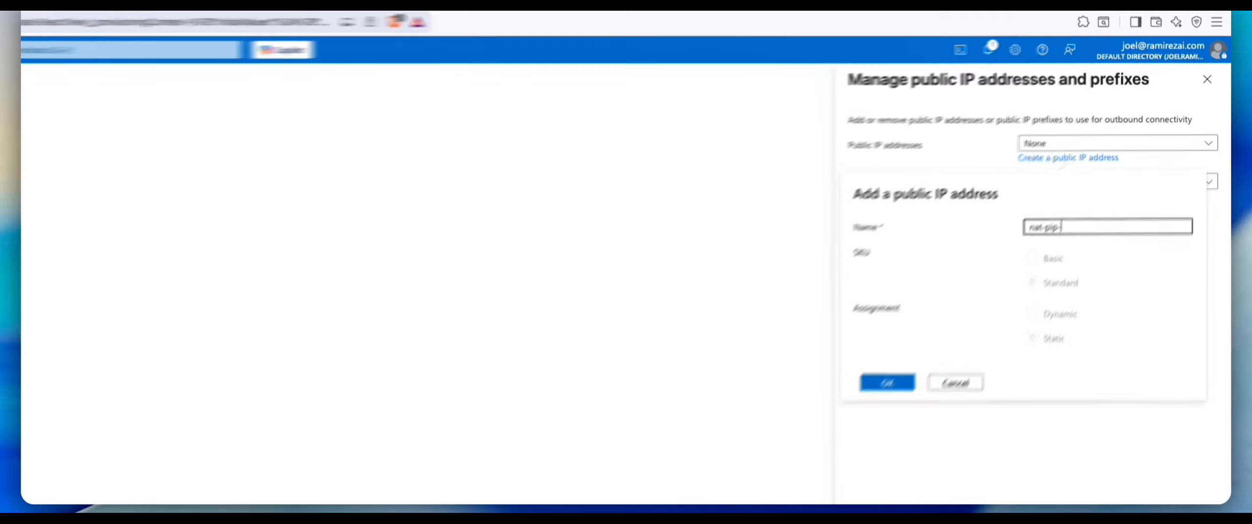
{"action": "type", "text": "databricks"}
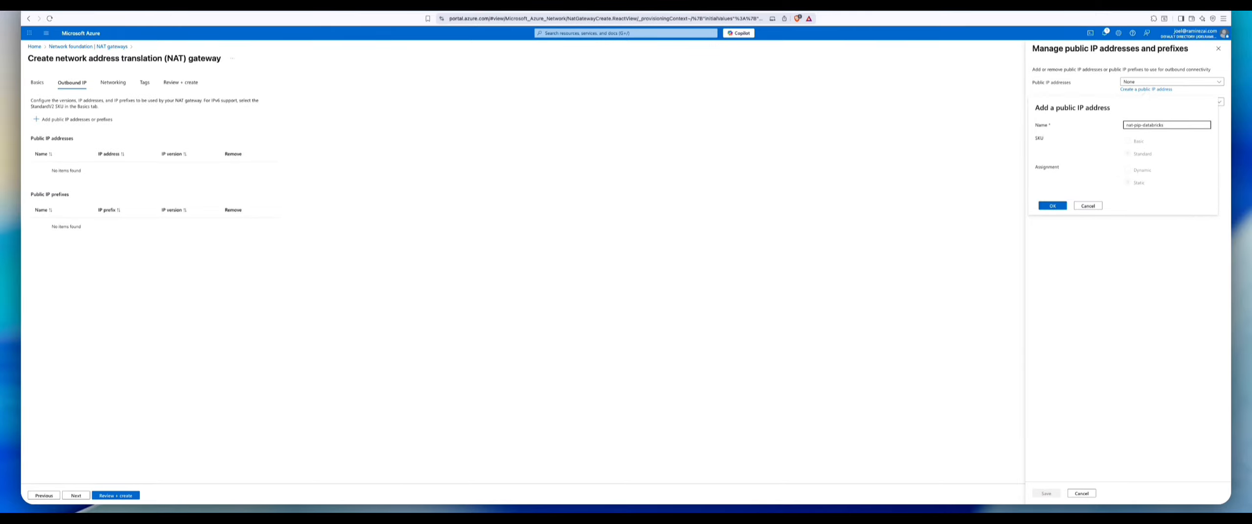
{"action": "key", "text": "BackSpace"}
{"action": "key", "text": "BackSpace"}
{"action": "key", "text": "BackSpace"}
{"action": "key", "text": "BackSpace"}
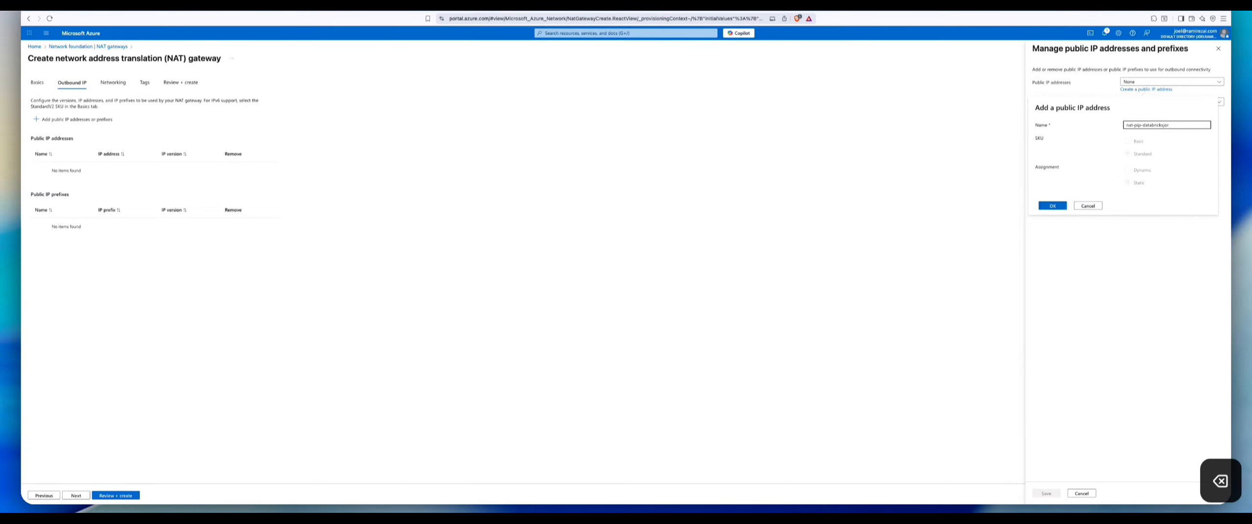
{"action": "type", "text": "urney"}
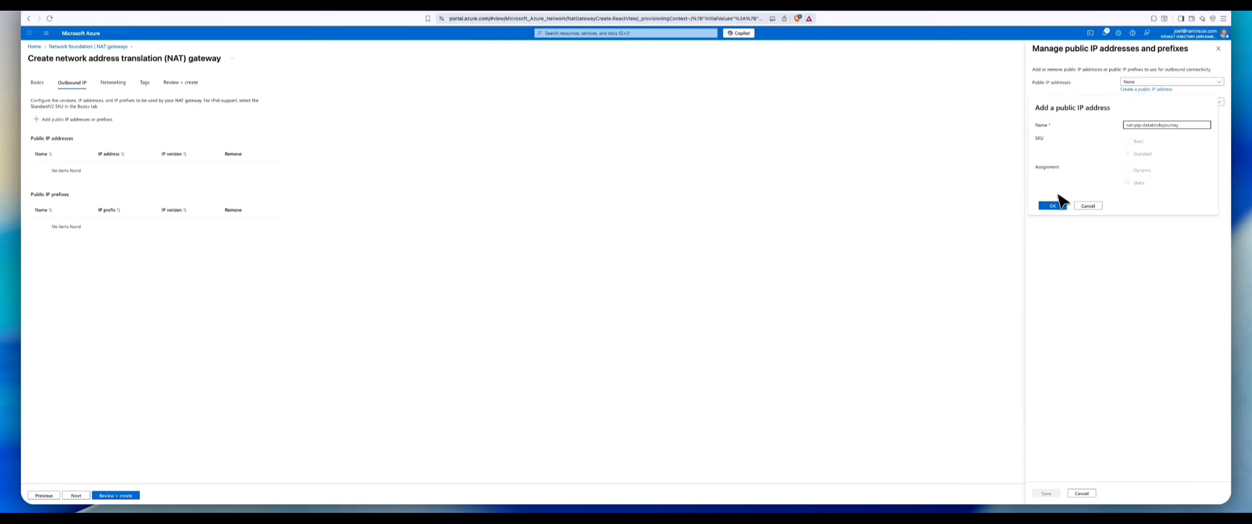
{"action": "type", "text": "-pu"}
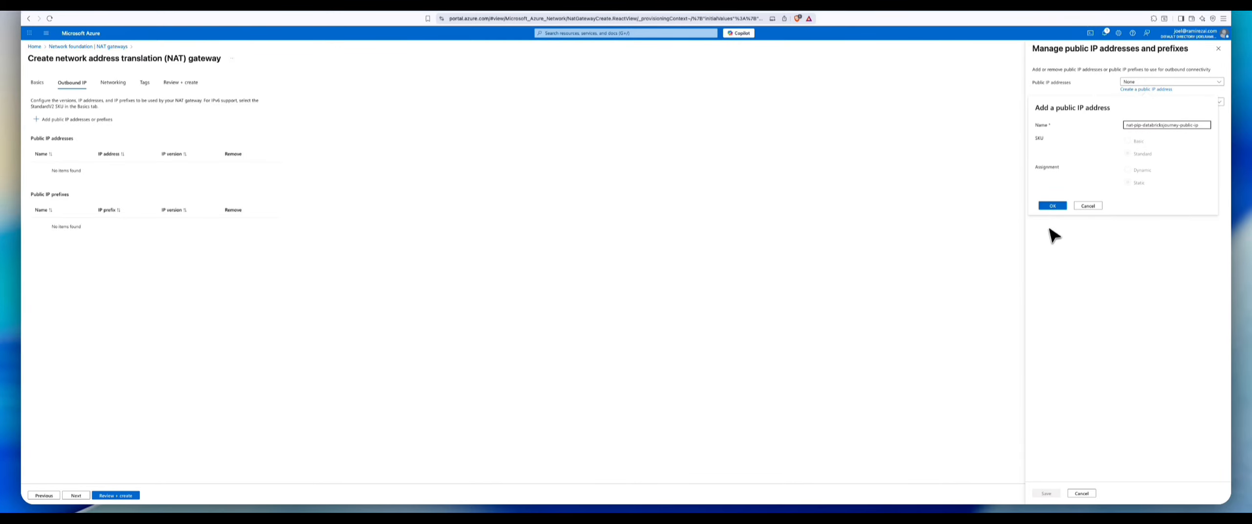
{"action": "left_click", "coordinate": [1061, 206]}
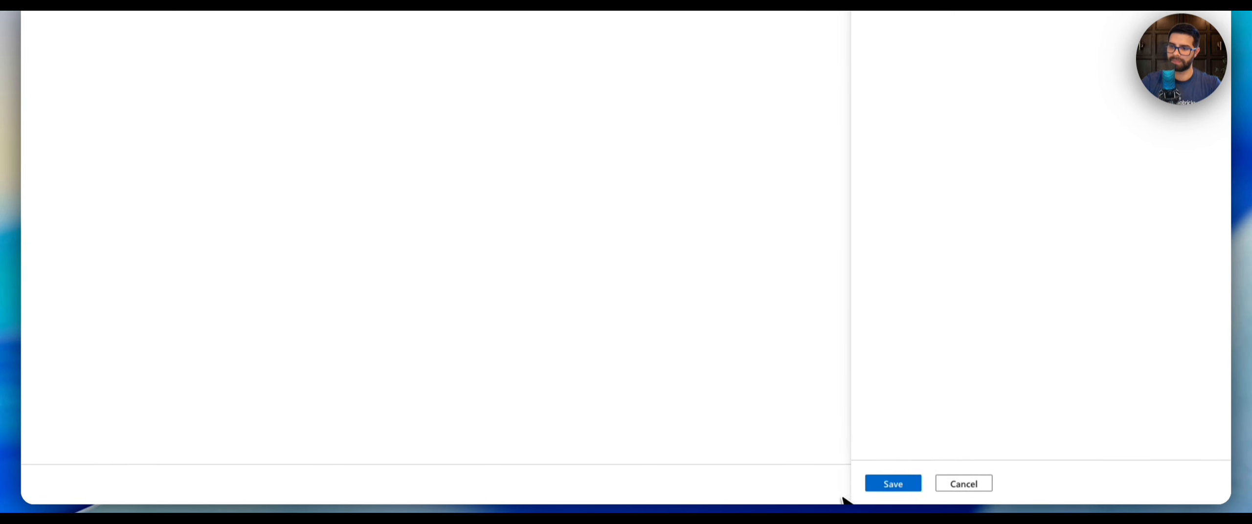
{"action": "left_click", "coordinate": [912, 482]}
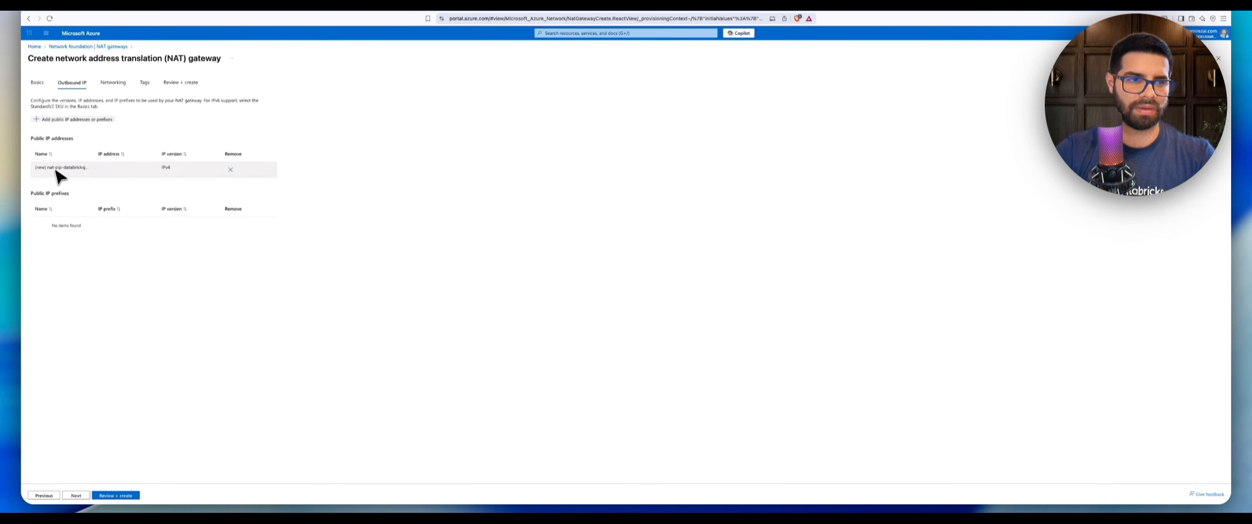
Review and create the NAT gateway, then return to the portal home.
{"action": "left_click", "coordinate": [115, 496]}
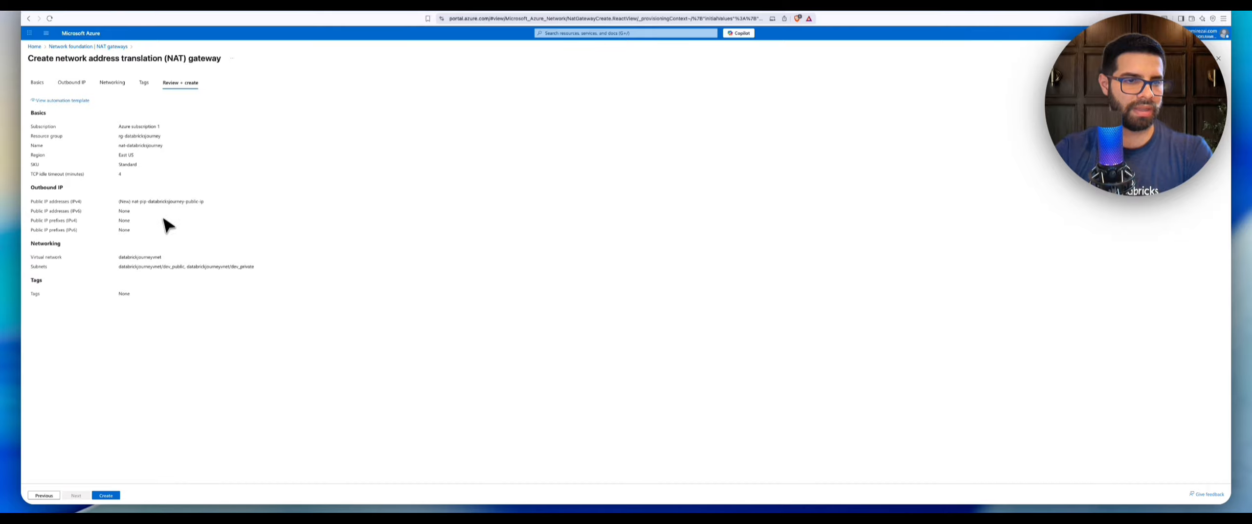
{"action": "double_click", "coordinate": [174, 267]}
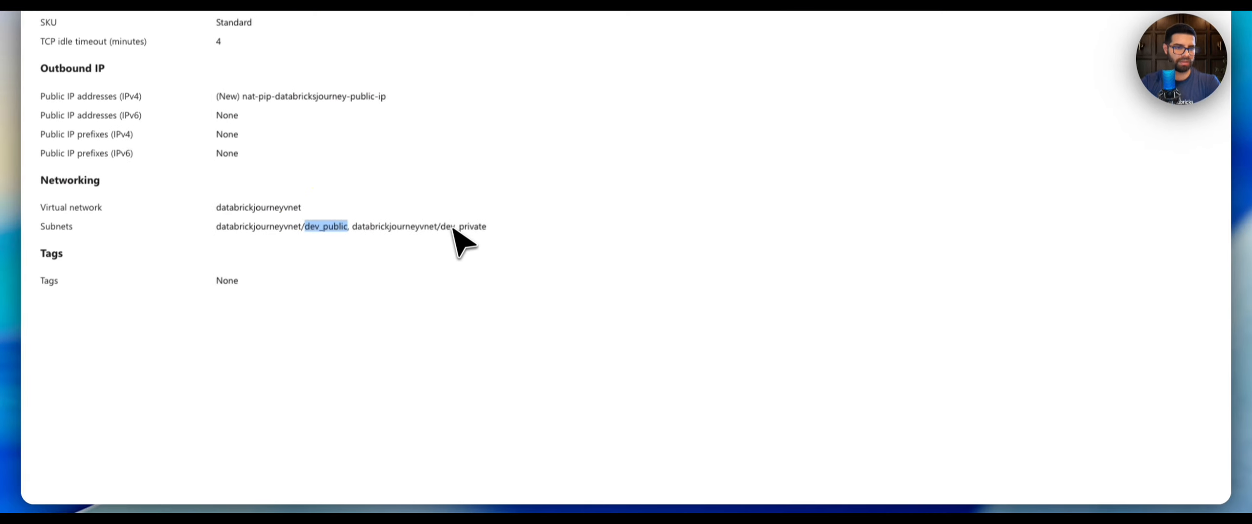
{"action": "double_click", "coordinate": [447, 226]}
{"action": "triple_click", "coordinate": [427, 226]}
{"action": "left_click", "coordinate": [416, 226]}
{"action": "left_click", "coordinate": [384, 226]}
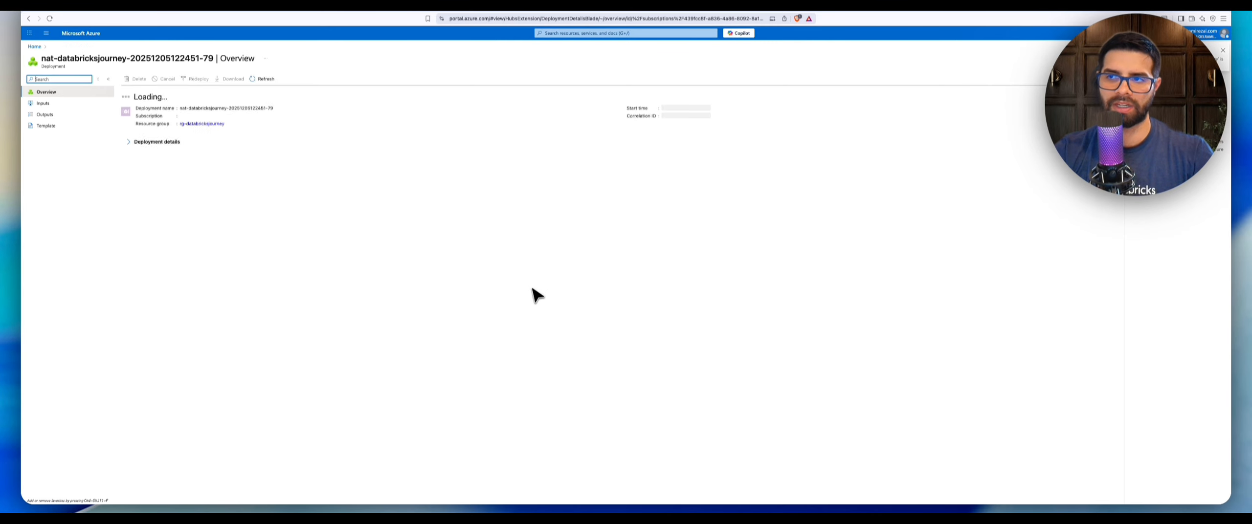
{"action": "left_click", "coordinate": [154, 172]}
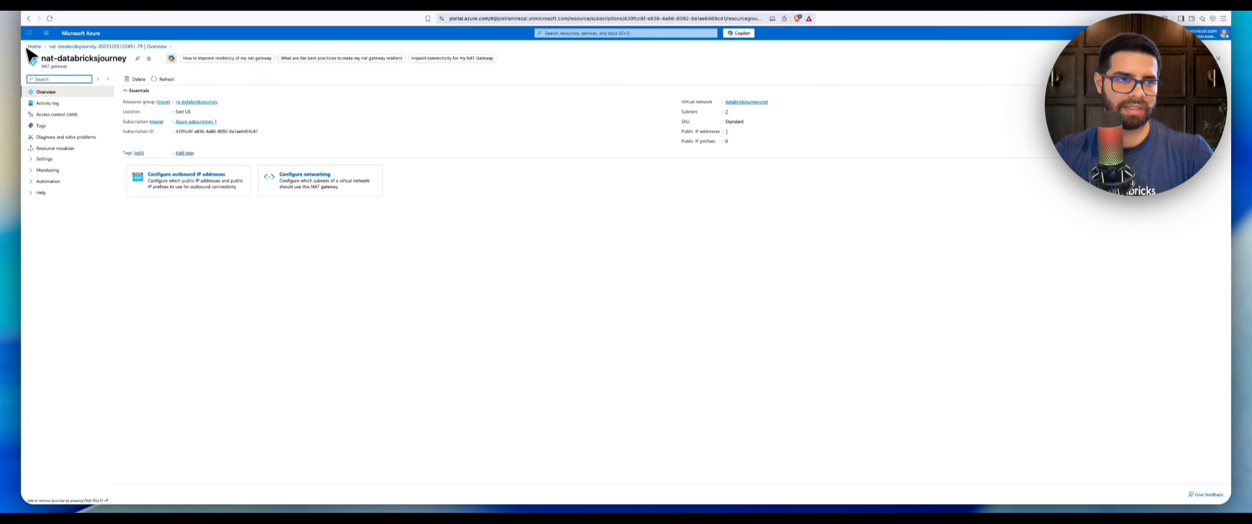
{"action": "left_click", "coordinate": [33, 47]}
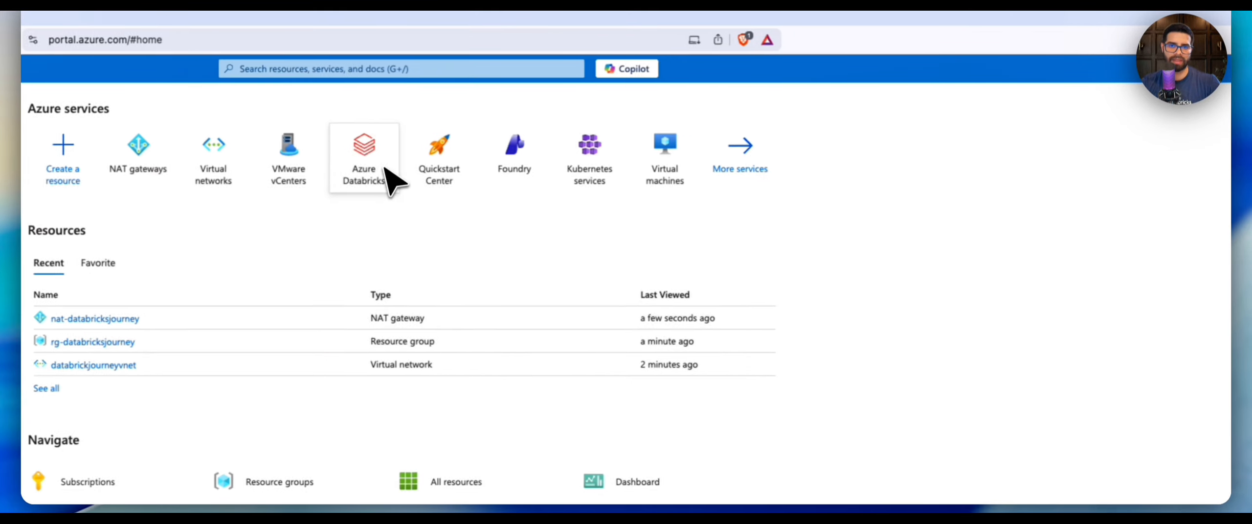
Open the Azure Databricks service and start creating a new workspace.
{"action": "left_click", "coordinate": [342, 69]}
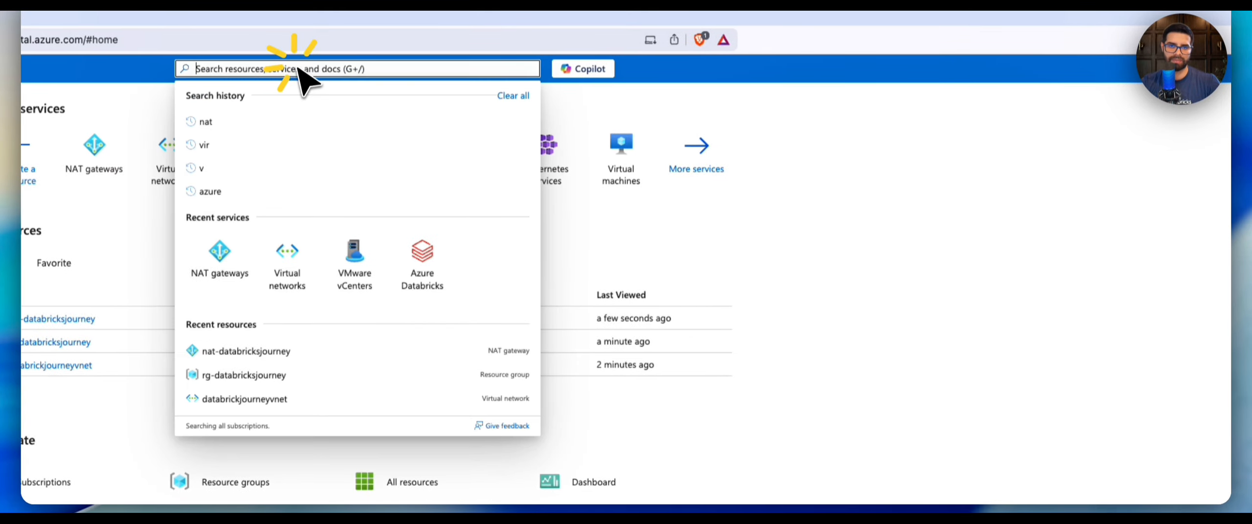
{"action": "left_click", "coordinate": [945, 200]}
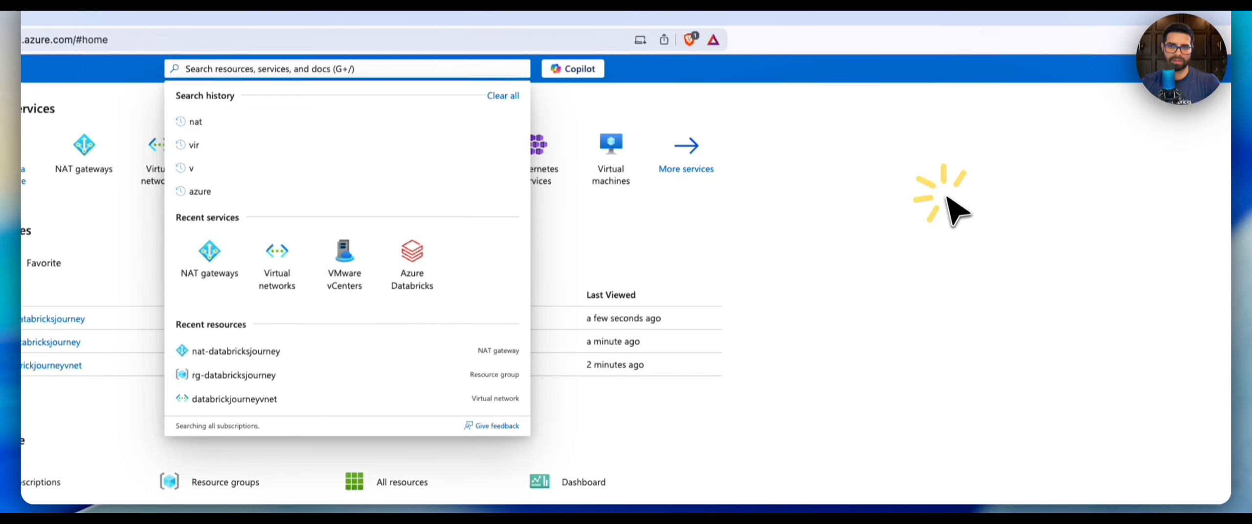
{"action": "left_click", "coordinate": [296, 71]}
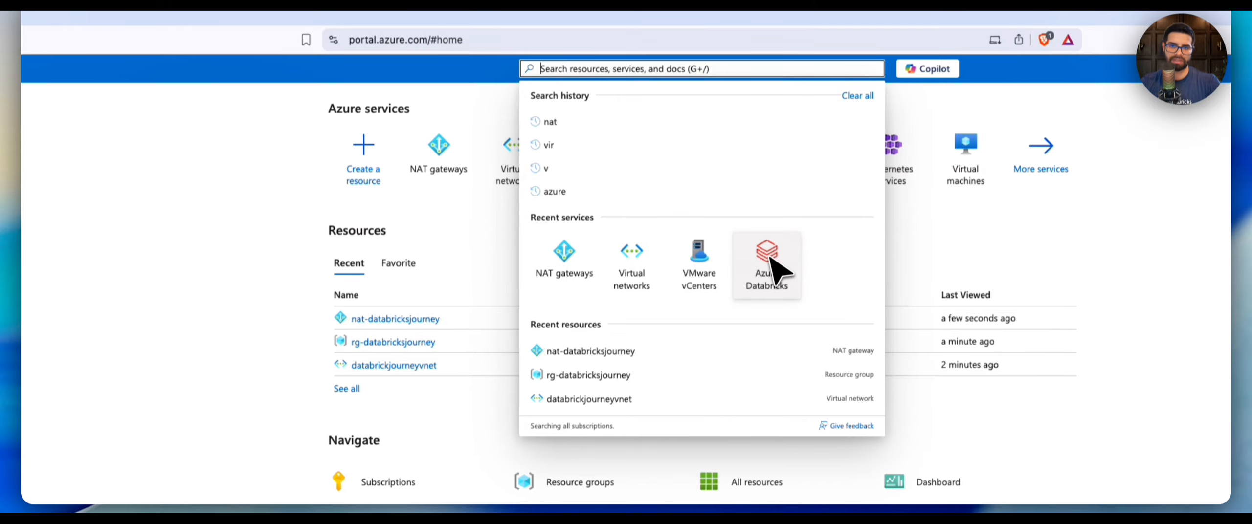
{"action": "left_click", "coordinate": [771, 259]}
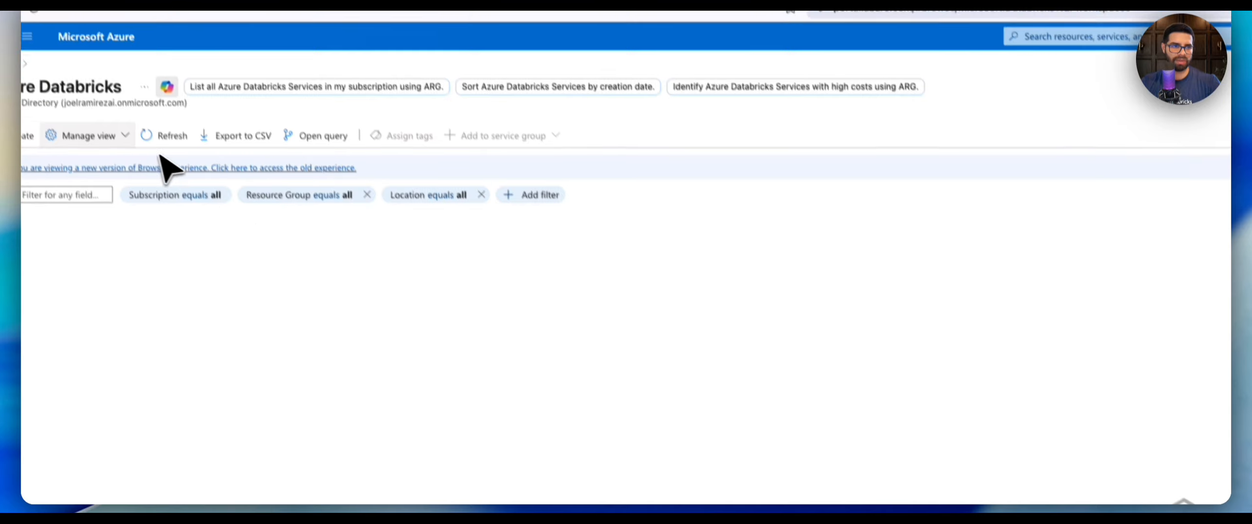
{"action": "left_click", "coordinate": [49, 166]}
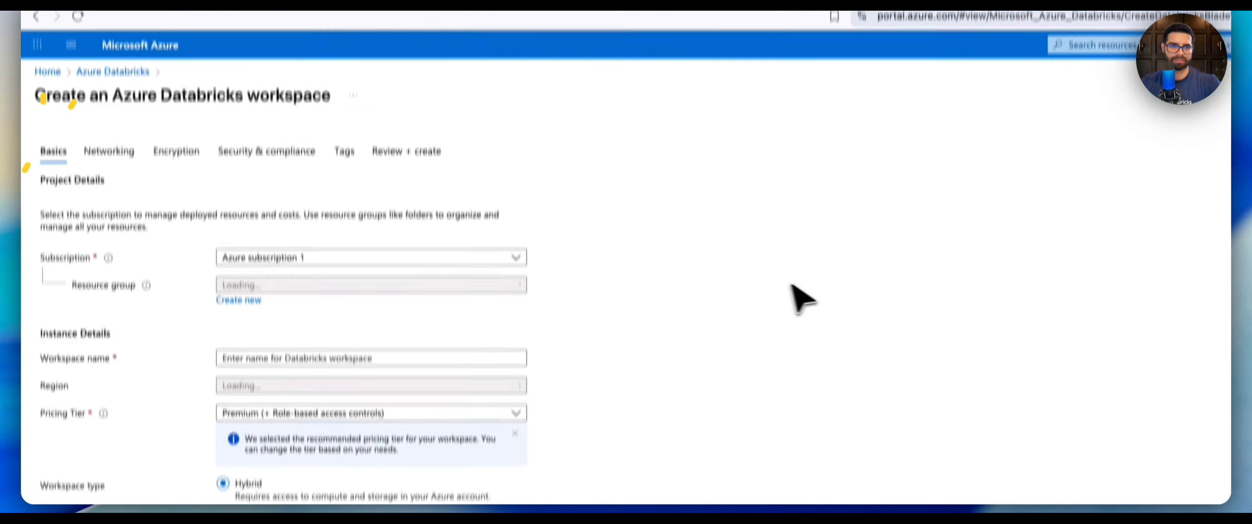
Set the workspace's resource group to rg-databricksjourney and name the workspace dev_databricksjourney.
{"action": "scroll", "coordinate": [425, 181], "scroll_direction": "down", "scroll_amount": 3}
{"action": "left_click", "coordinate": [360, 163]}
{"action": "left_click", "coordinate": [356, 163]}
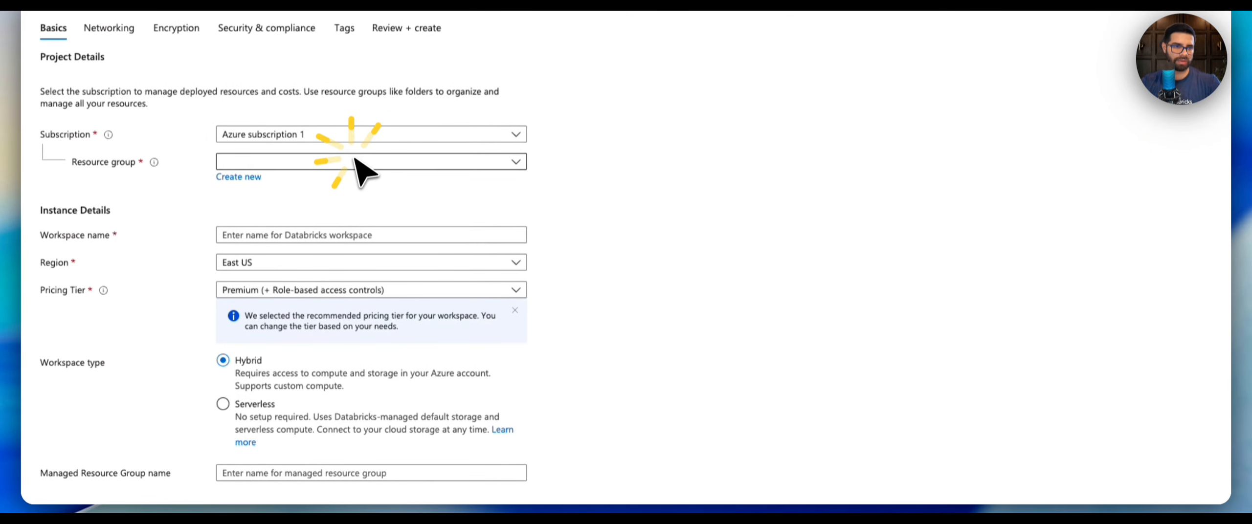
{"action": "left_click", "coordinate": [357, 165]}
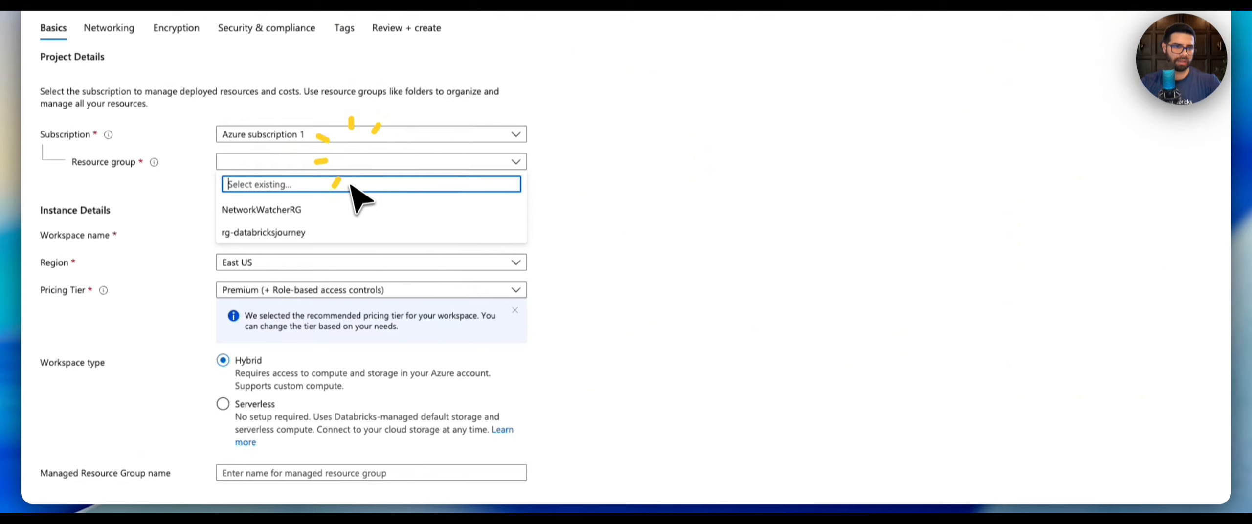
{"action": "left_click", "coordinate": [348, 232]}
{"action": "left_click", "coordinate": [335, 234]}
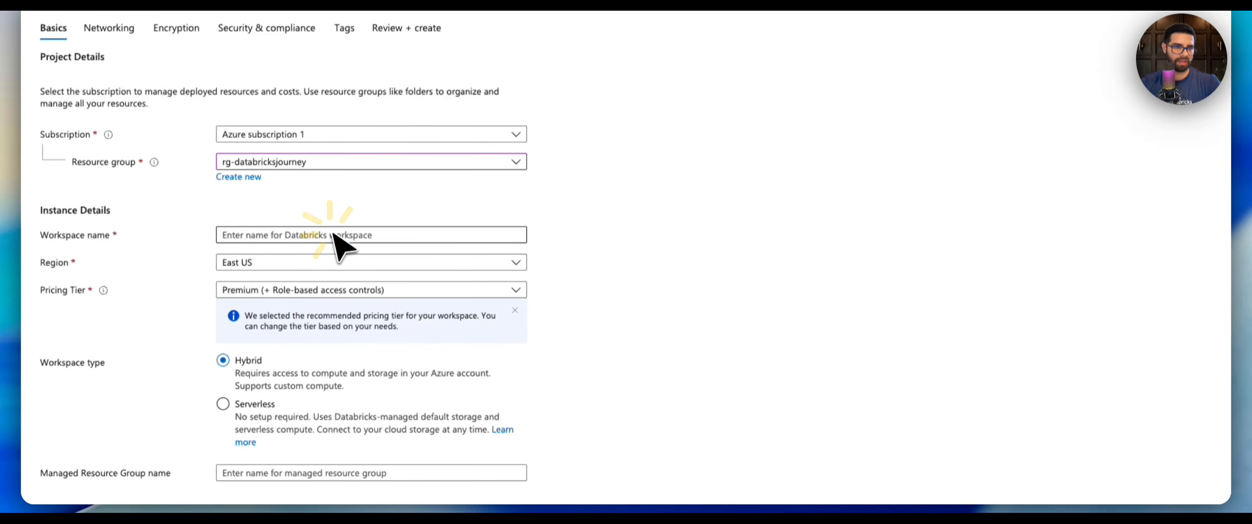
{"action": "type", "text": "dev"}
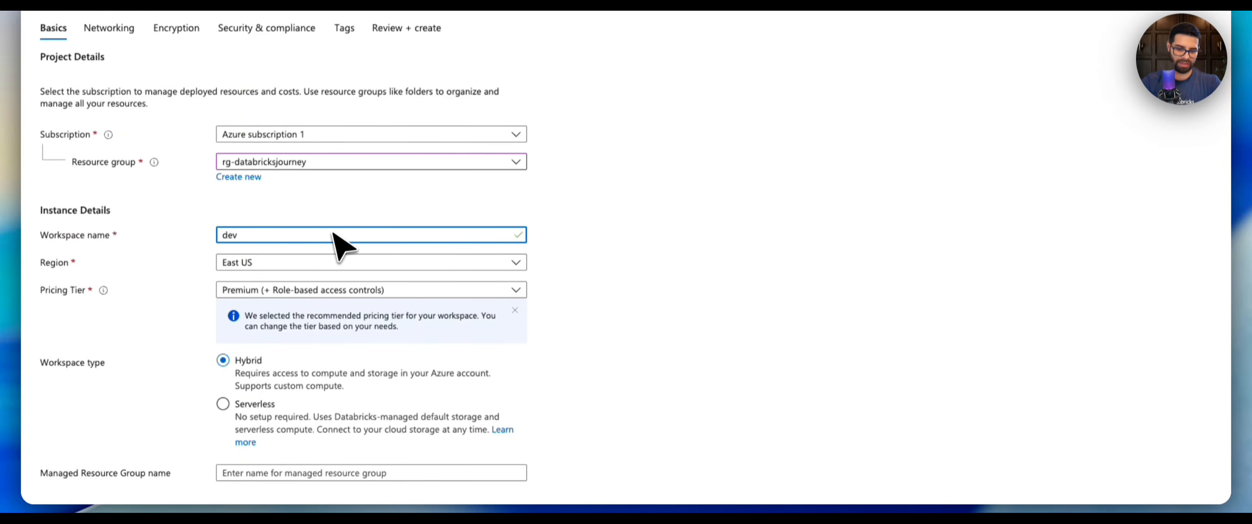
{"action": "type", "text": "_databricksjourney"}
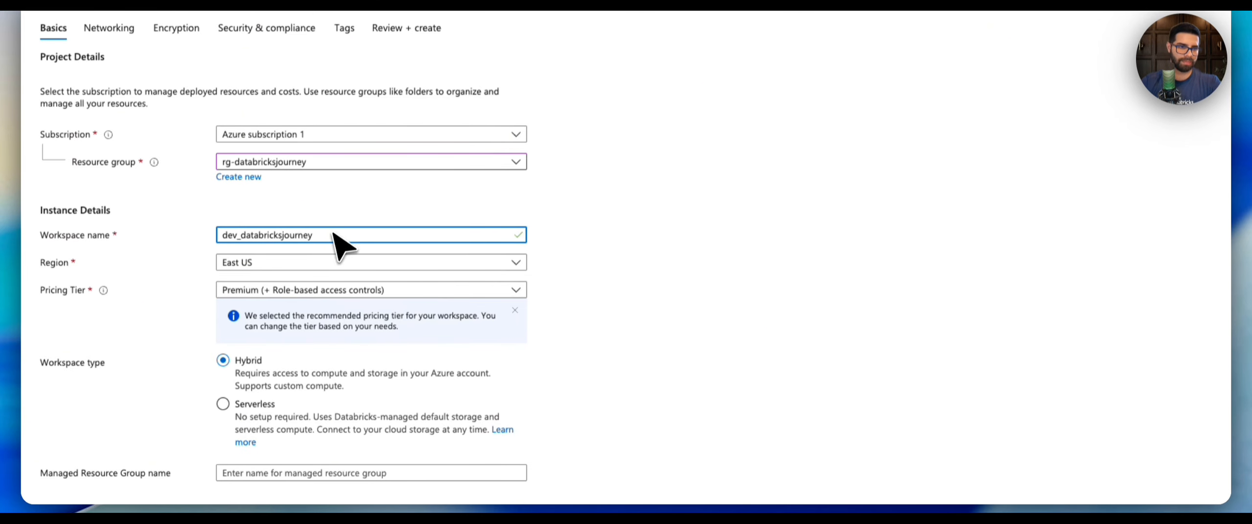
Set the pricing tier to Trial (Premium - 14-Days Free DBUs).
{"action": "left_click", "coordinate": [704, 287]}
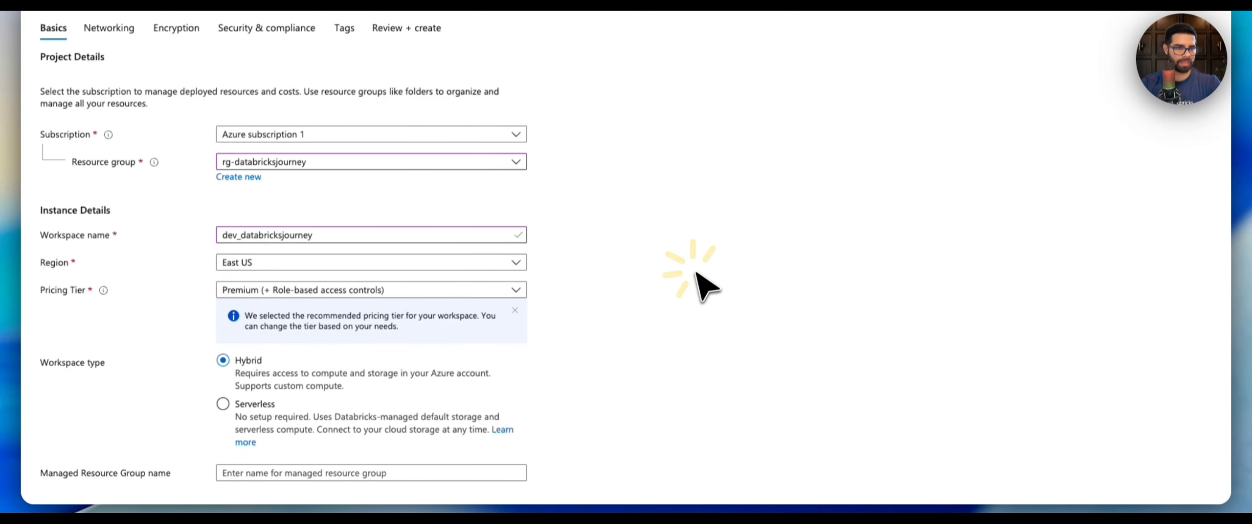
{"action": "left_click", "coordinate": [281, 289]}
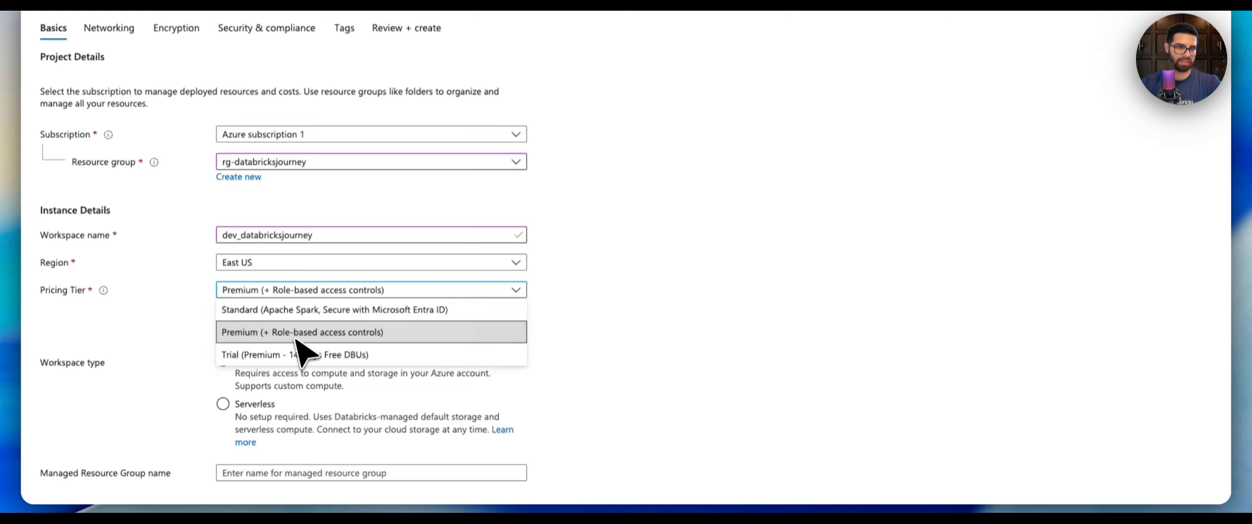
{"action": "left_click", "coordinate": [296, 354]}
Name the managed resource group mrg_dev_databricksjourney, reusing the workspace name.
{"action": "scroll", "coordinate": [587, 243], "scroll_direction": "down", "scroll_amount": 2}
{"action": "left_click", "coordinate": [597, 236]}
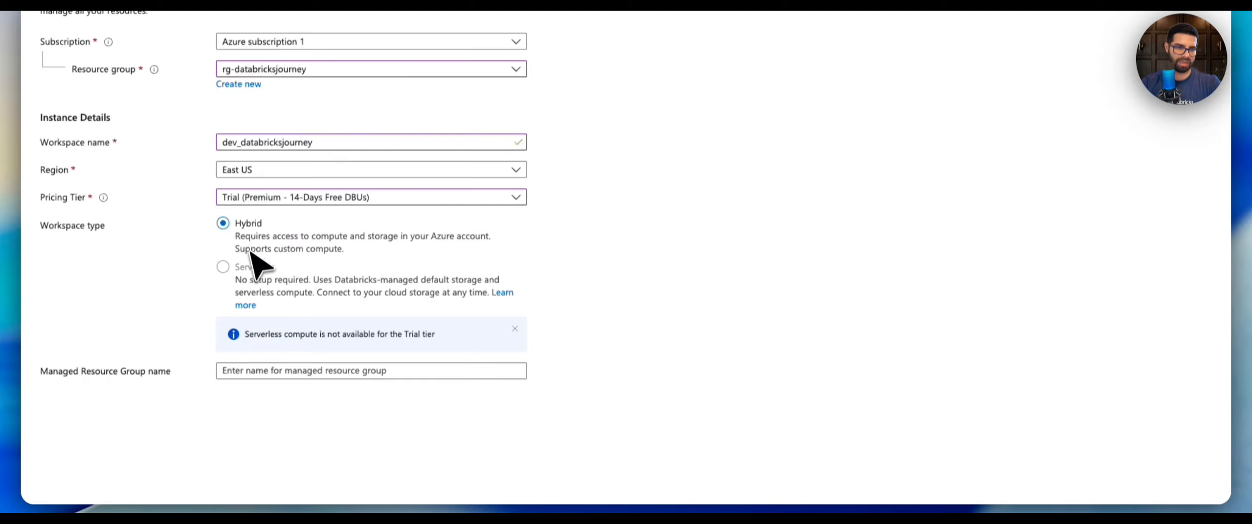
{"action": "left_click", "coordinate": [292, 373]}
{"action": "type", "text": "mrg"}
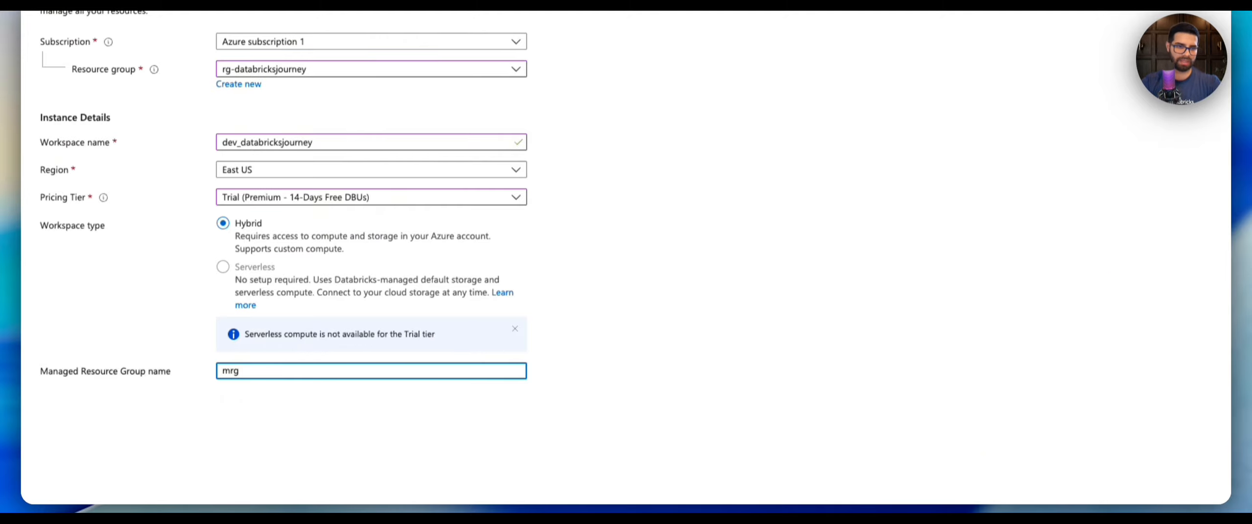
{"action": "type", "text": "_"}
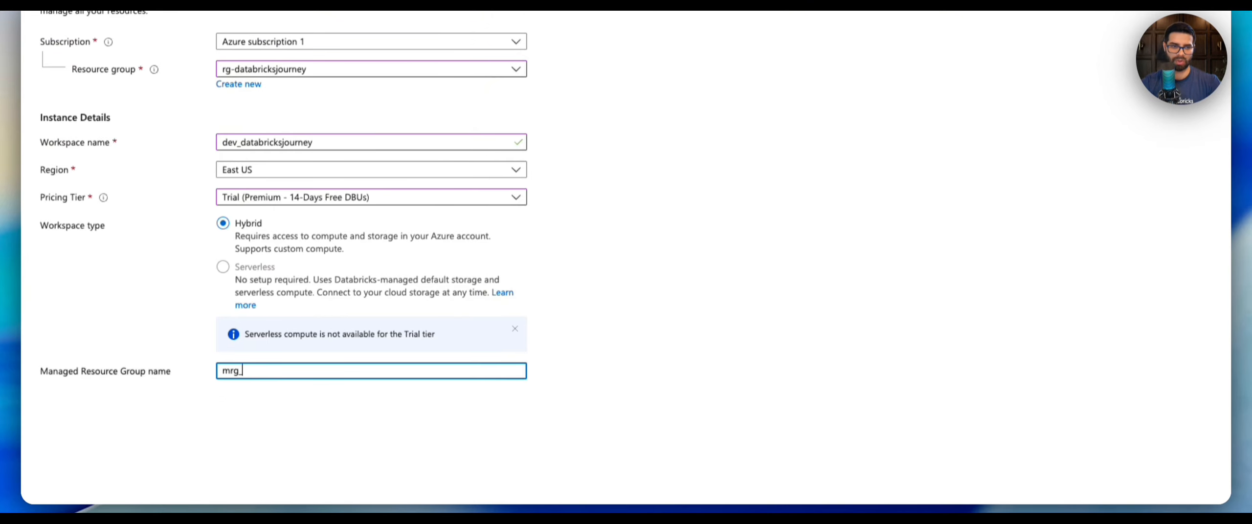
{"action": "double_click", "coordinate": [236, 141]}
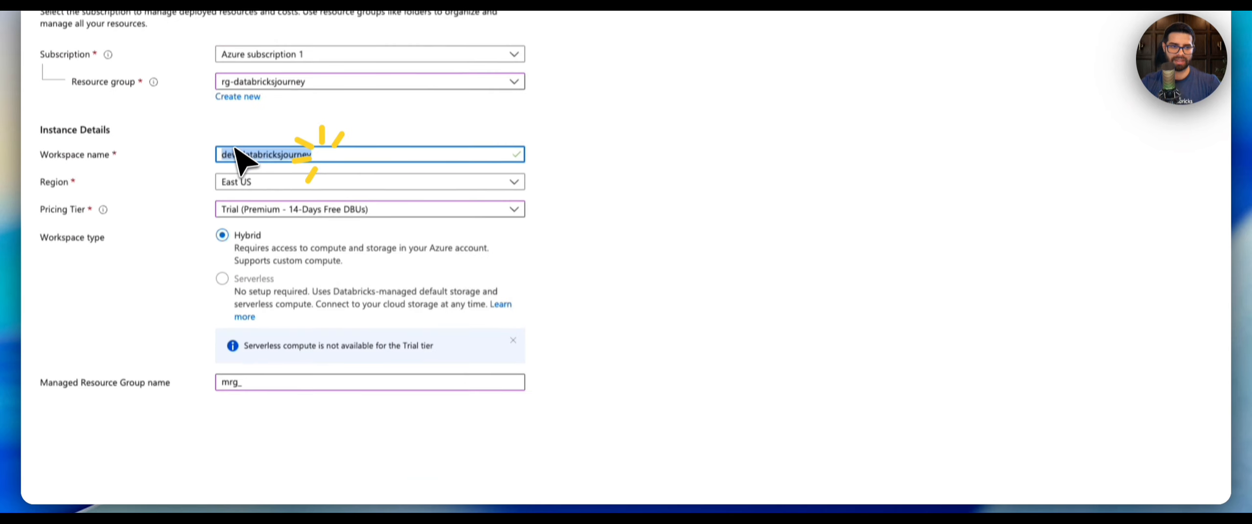
{"action": "scroll", "coordinate": [179, 137], "scroll_direction": "down", "scroll_amount": 1}
{"action": "key", "text": "super+c"}
{"action": "scroll", "coordinate": [308, 266], "scroll_direction": "down", "scroll_amount": 3}
{"action": "left_click", "coordinate": [284, 143]}
{"action": "key", "text": "super+v"}
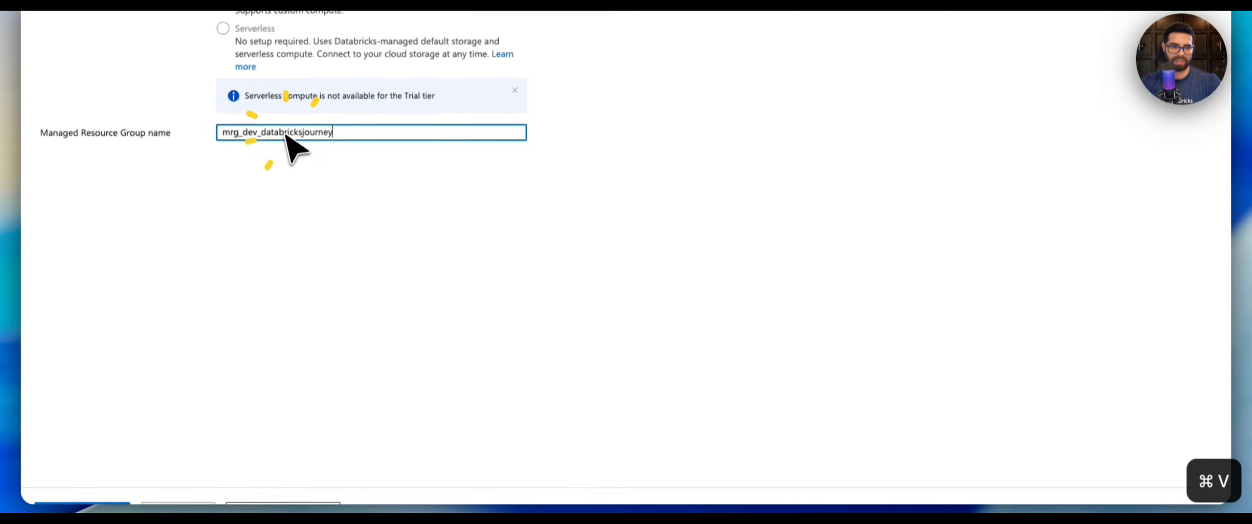
{"action": "triple_click", "coordinate": [223, 132]}
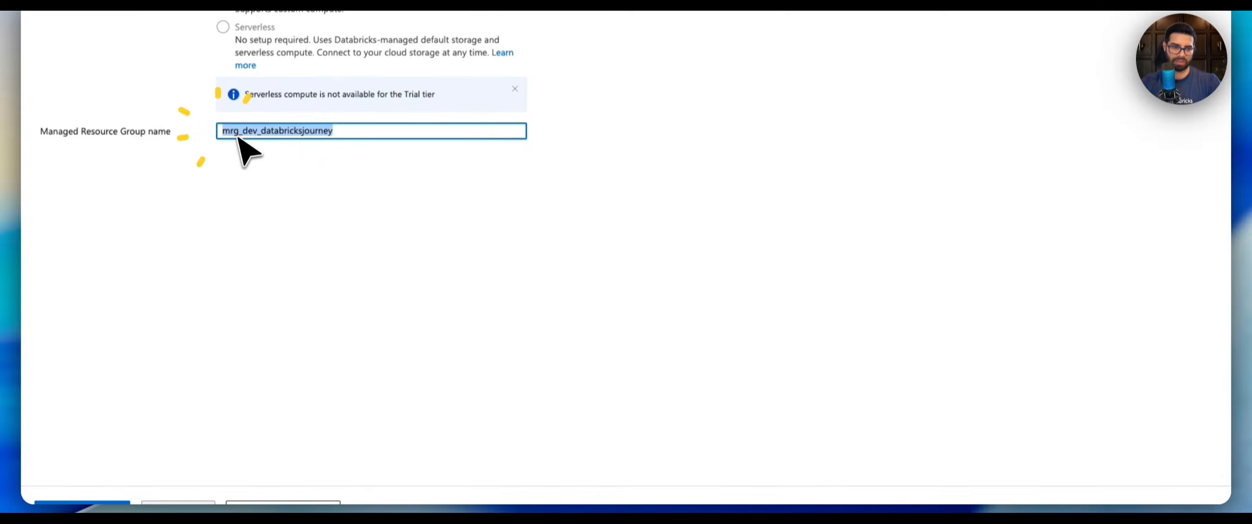
On the networking settings, deploy the workspace in your own virtual network and select databrickjourneyvnet.
{"action": "scroll", "coordinate": [321, 475], "scroll_direction": "down", "scroll_amount": 1}
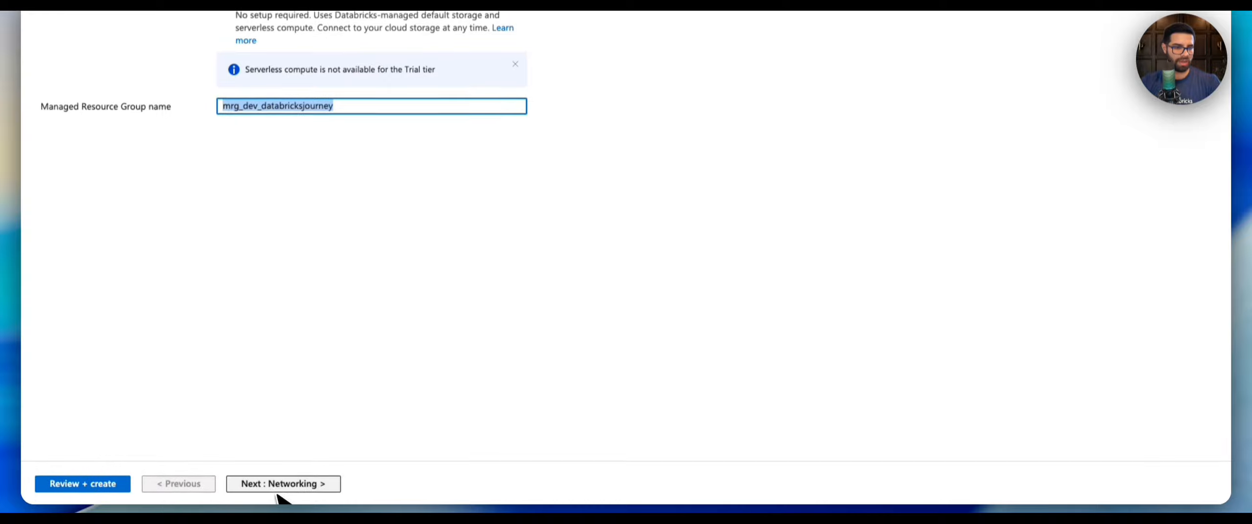
{"action": "left_click", "coordinate": [264, 482]}
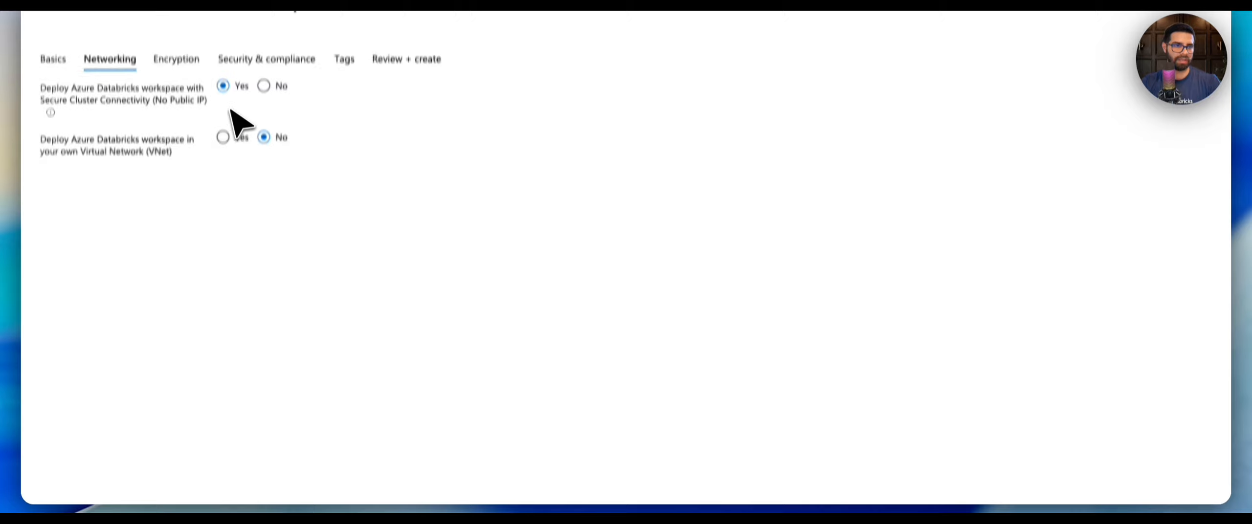
{"action": "scroll", "coordinate": [241, 117], "scroll_direction": "up", "scroll_amount": 2}
{"action": "left_click", "coordinate": [223, 241]}
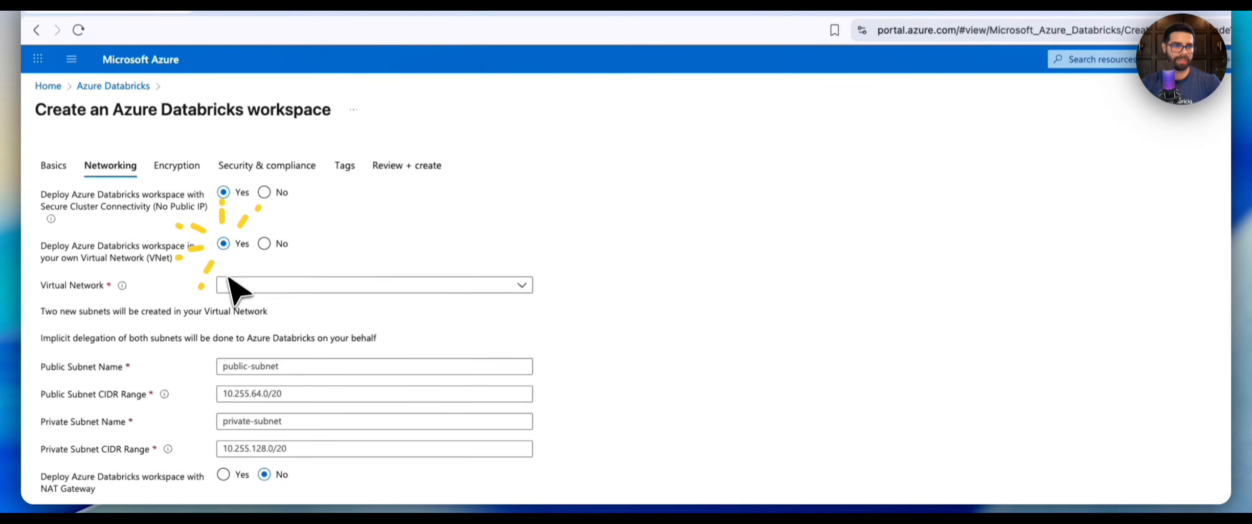
{"action": "left_click", "coordinate": [245, 283]}
{"action": "left_click", "coordinate": [286, 334]}
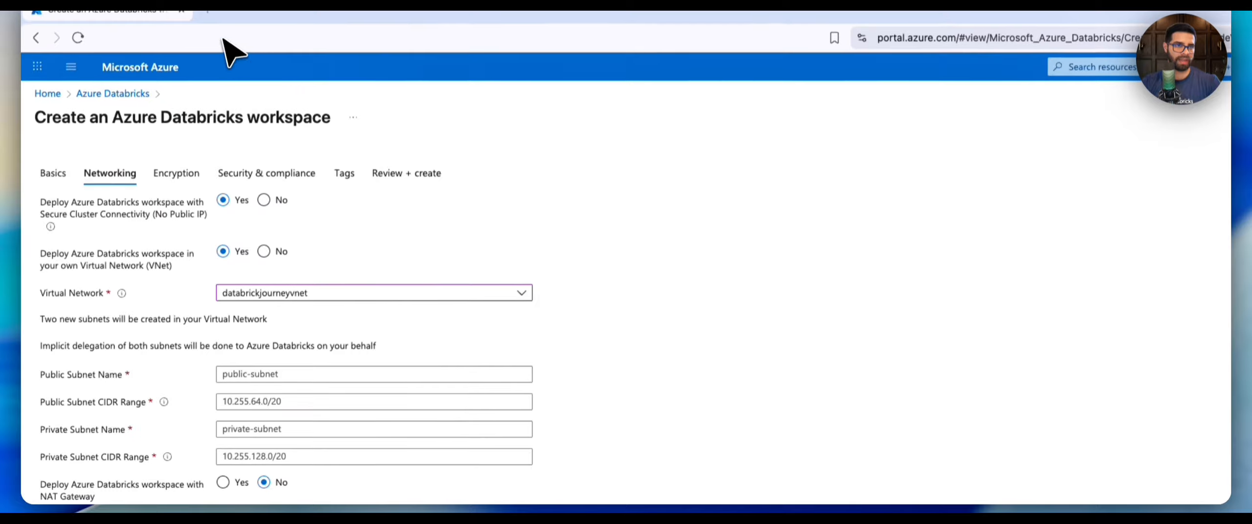
Open the databrickjourneyvnet subnets list in a split view beside the workspace form.
{"action": "right_click", "coordinate": [182, 63]}
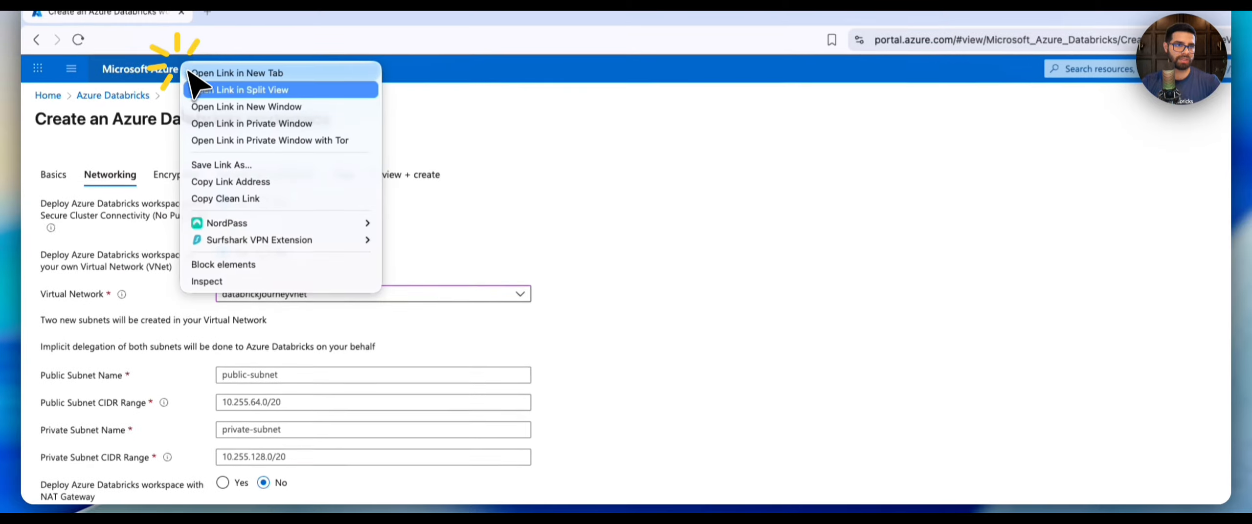
{"action": "left_click", "coordinate": [235, 90]}
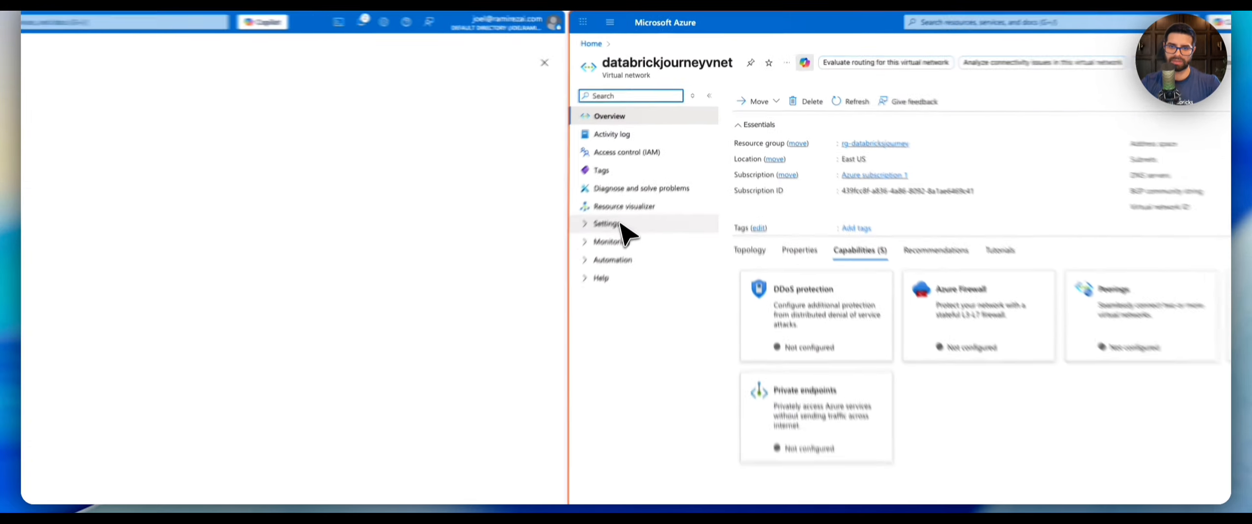
{"action": "left_click", "coordinate": [627, 216]}
{"action": "left_click", "coordinate": [620, 334]}
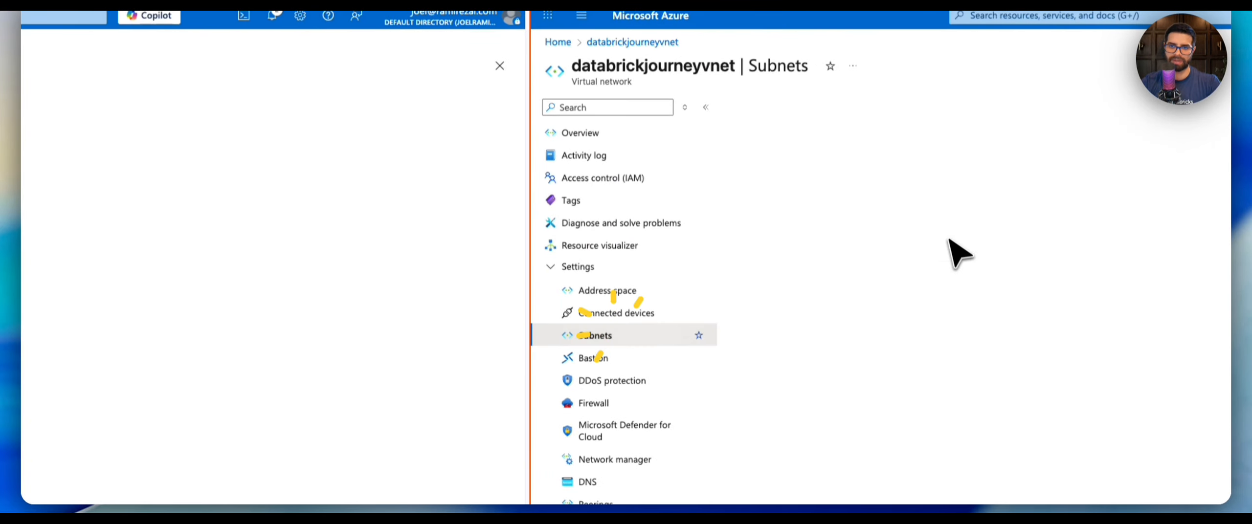
{"action": "left_click", "coordinate": [898, 237]}
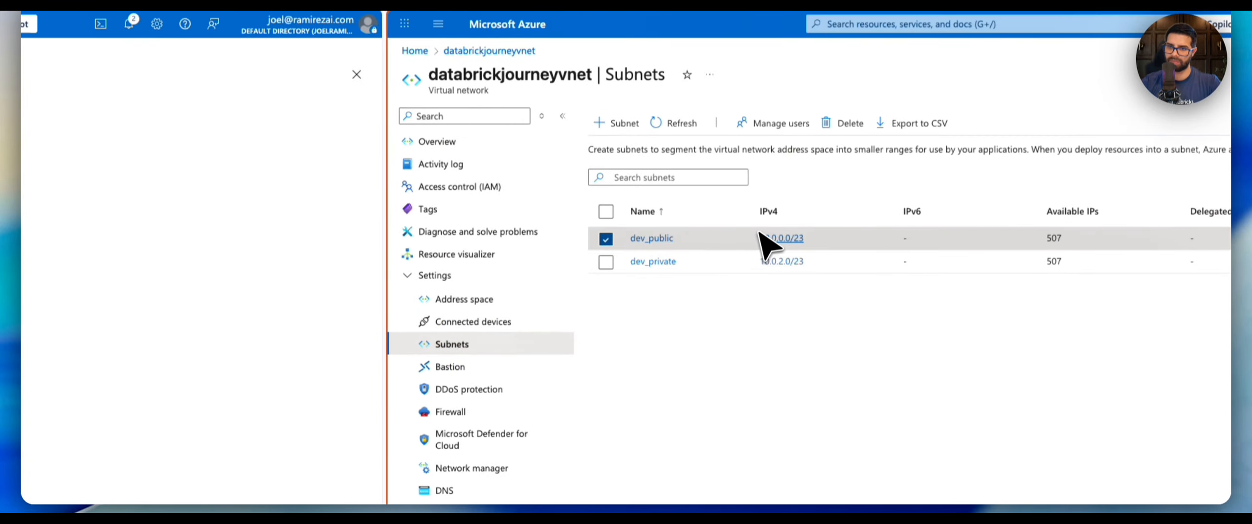
{"action": "left_click", "coordinate": [823, 241]}
{"action": "left_click_drag", "start_coordinate": [620, 239], "coordinate": [818, 251]}
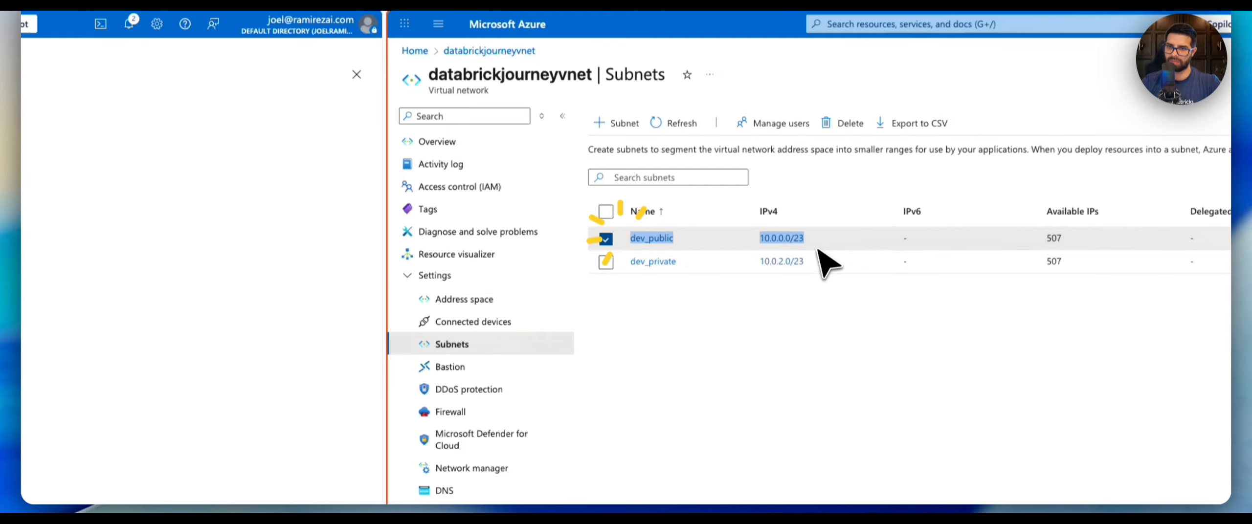
Set the public subnet name to dev_public and its CIDR range to 10.0.0.0/23.
{"action": "key", "text": "super+c"}
{"action": "left_click", "coordinate": [386, 271]}
{"action": "key", "text": "super+v"}
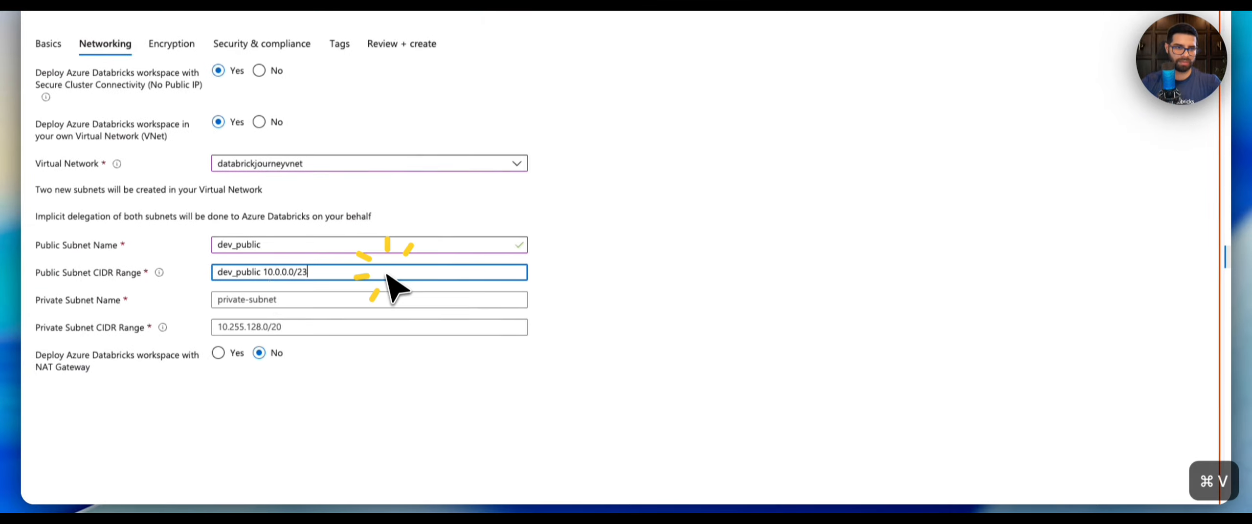
{"action": "left_click", "coordinate": [272, 271]}
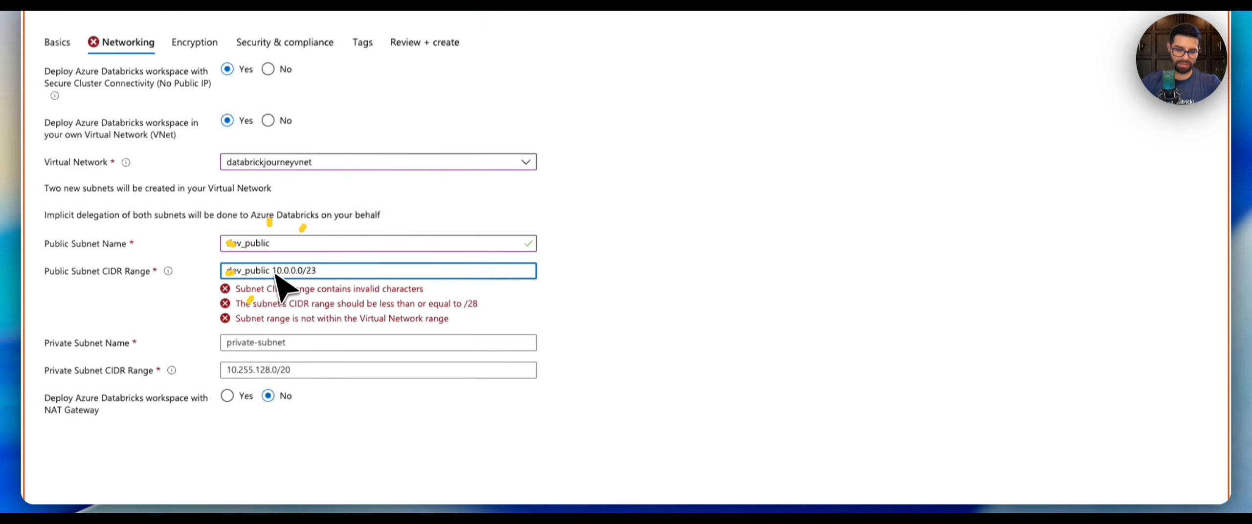
{"action": "key", "text": "BackSpace"}
{"action": "key", "text": "BackSpace"}
{"action": "key", "text": "BackSpace"}
{"action": "key", "text": "BackSpace"}
{"action": "key", "text": "BackSpace"}
{"action": "key", "text": "BackSpace"}
{"action": "key", "text": "BackSpace"}
{"action": "key", "text": "BackSpace"}
{"action": "key", "text": "BackSpace"}
{"action": "key", "text": "BackSpace"}
{"action": "key", "text": "BackSpace"}
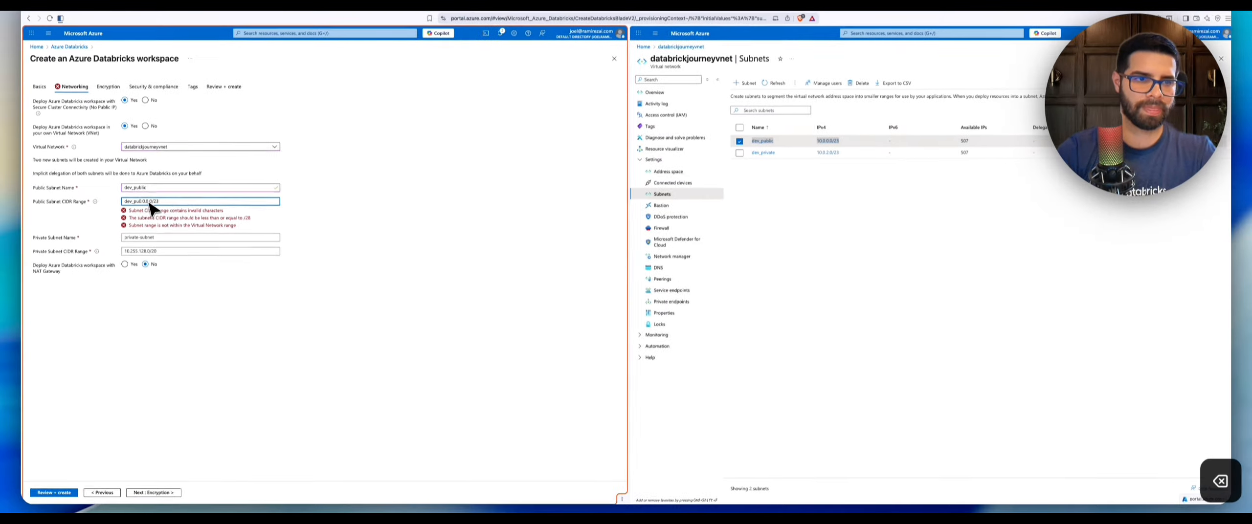
{"action": "key", "text": "BackSpace"}
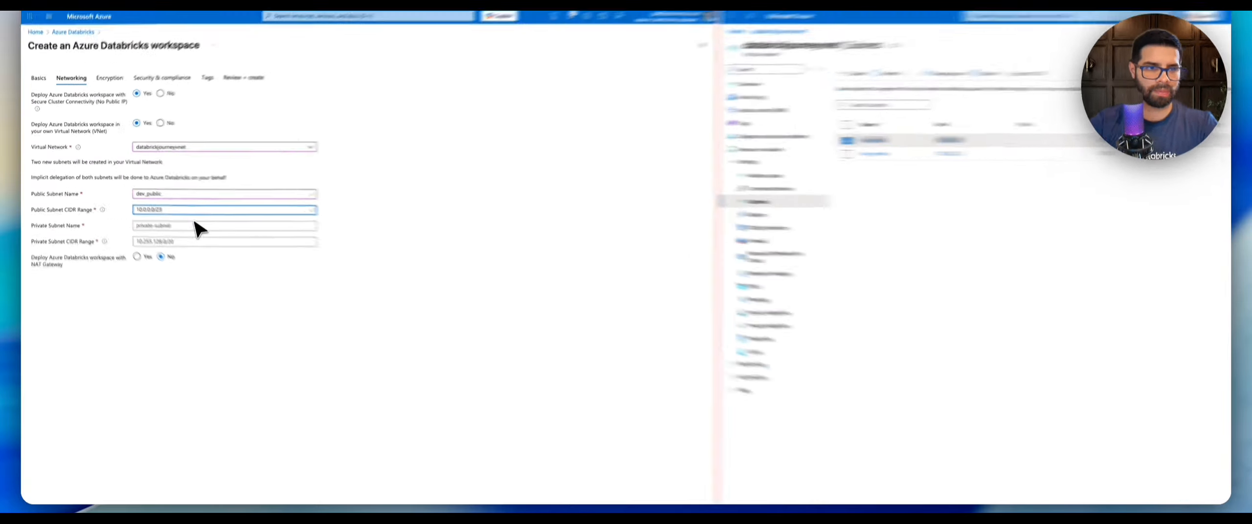
Set the private subnet name to dev_private.
{"action": "double_click", "coordinate": [886, 154]}
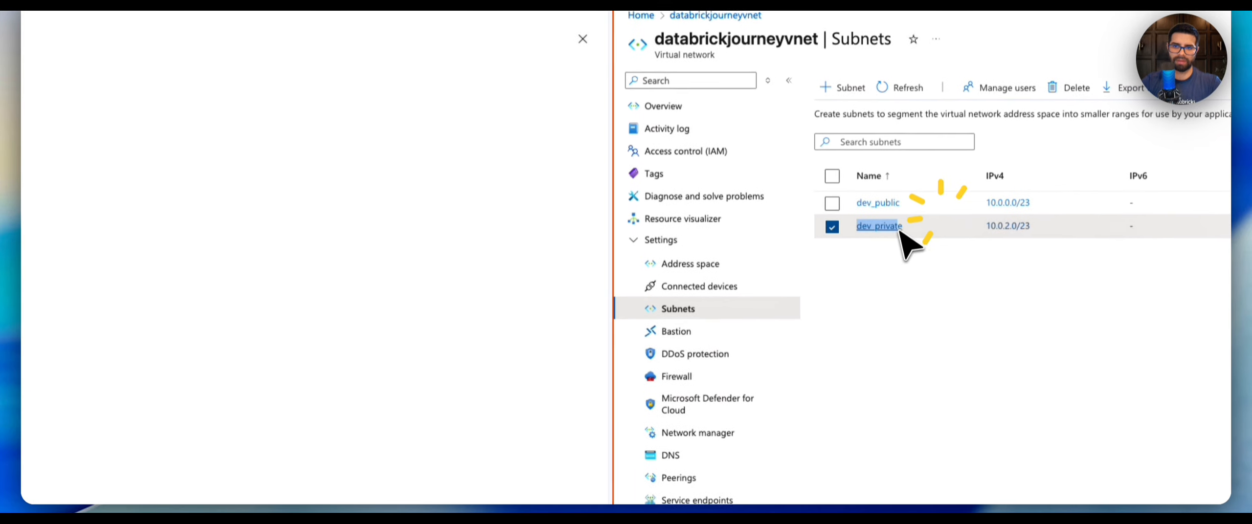
{"action": "key", "text": "super+c"}
{"action": "left_click", "coordinate": [292, 282]}
{"action": "key", "text": "super+v"}
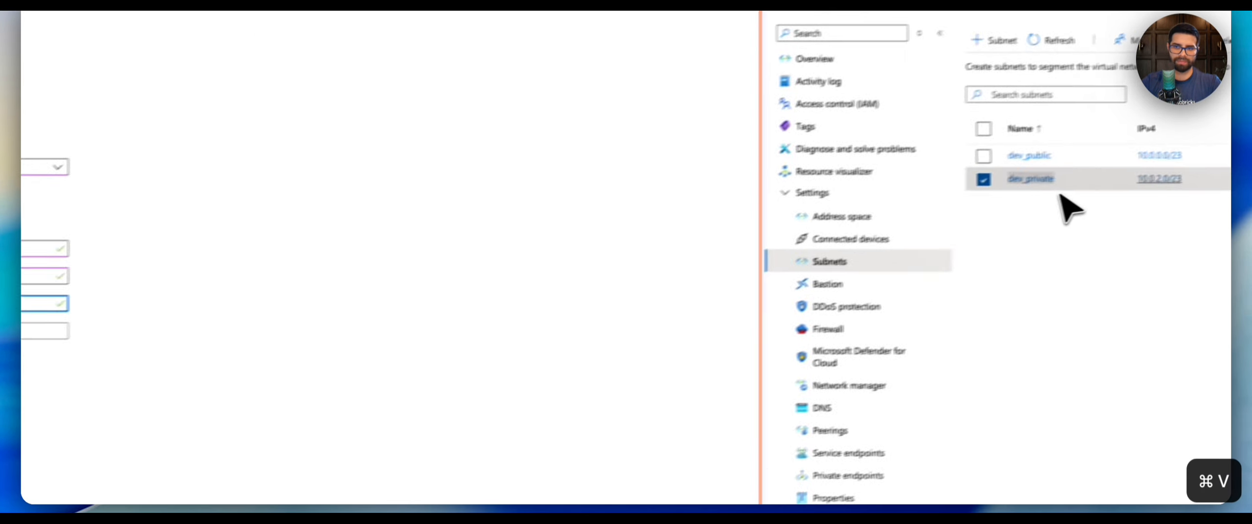
Set the private subnet CIDR range to 10.0.2.0/23, copied from the dev_private subnet.
{"action": "left_click", "coordinate": [631, 280]}
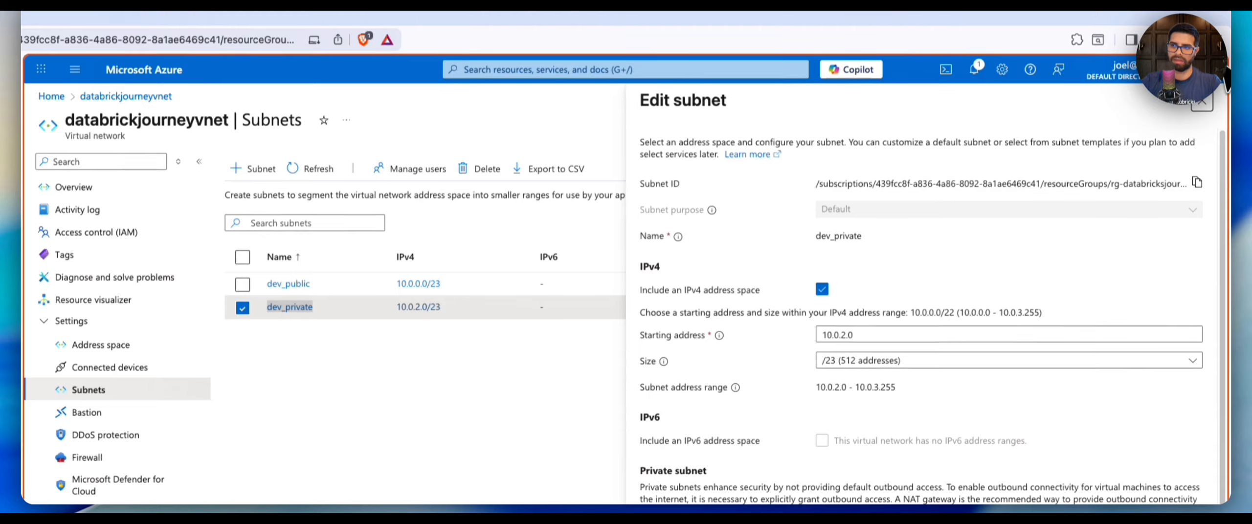
{"action": "left_click", "coordinate": [1217, 92]}
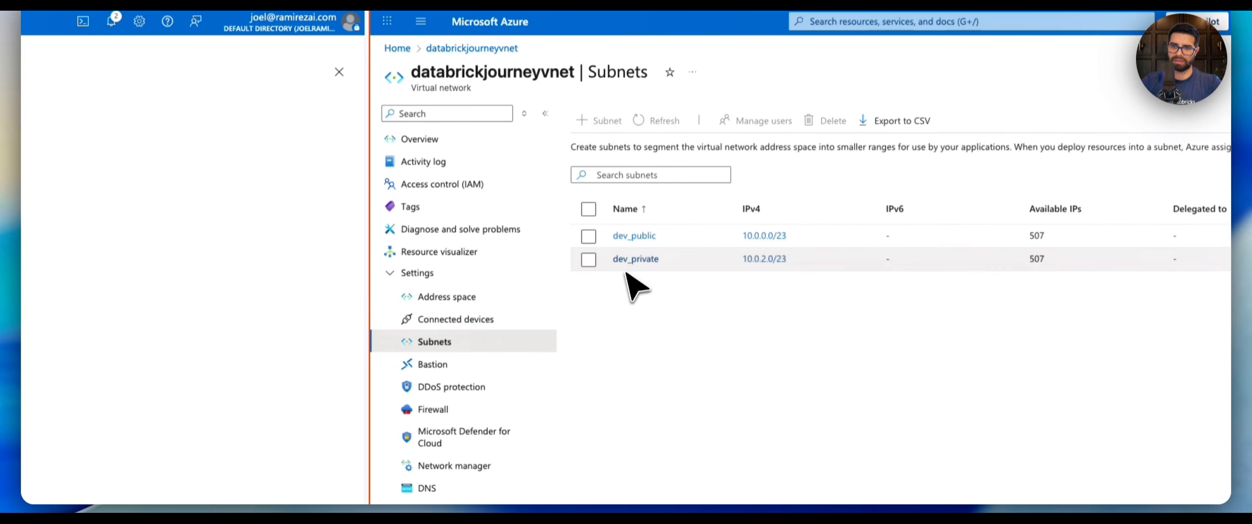
{"action": "left_click_drag", "start_coordinate": [624, 271], "coordinate": [861, 271]}
{"action": "key", "text": "super+c"}
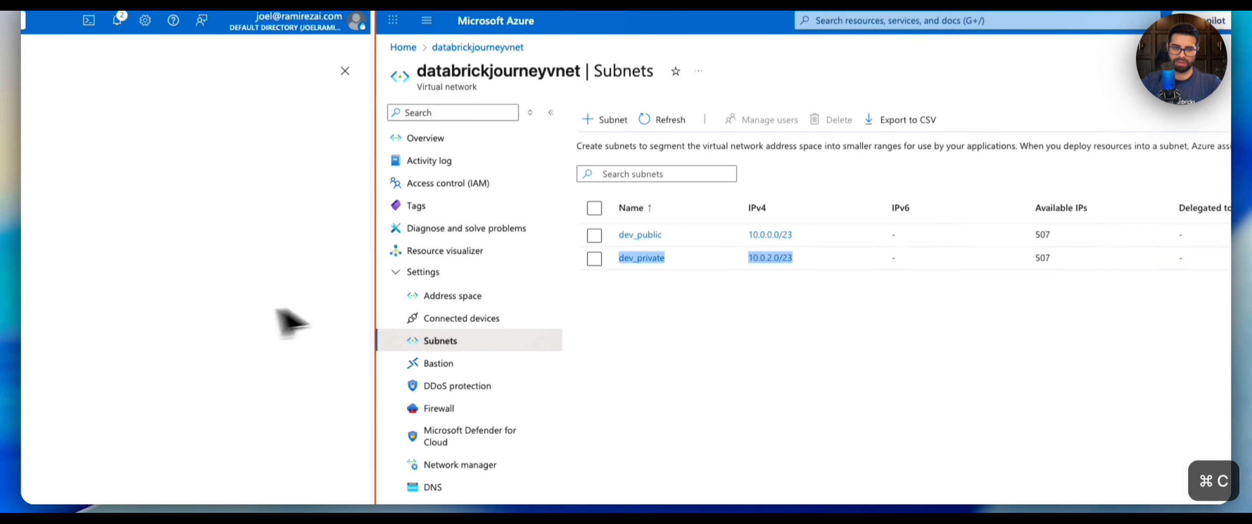
{"action": "left_click", "coordinate": [95, 265]}
{"action": "key", "text": "super+v"}
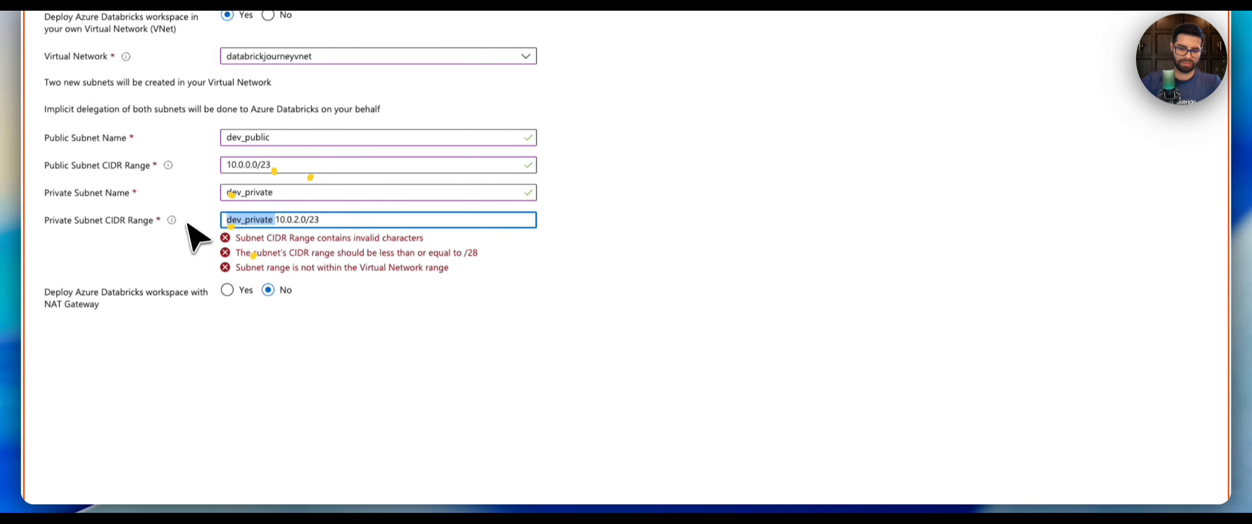
{"action": "key", "text": "BackSpace"}
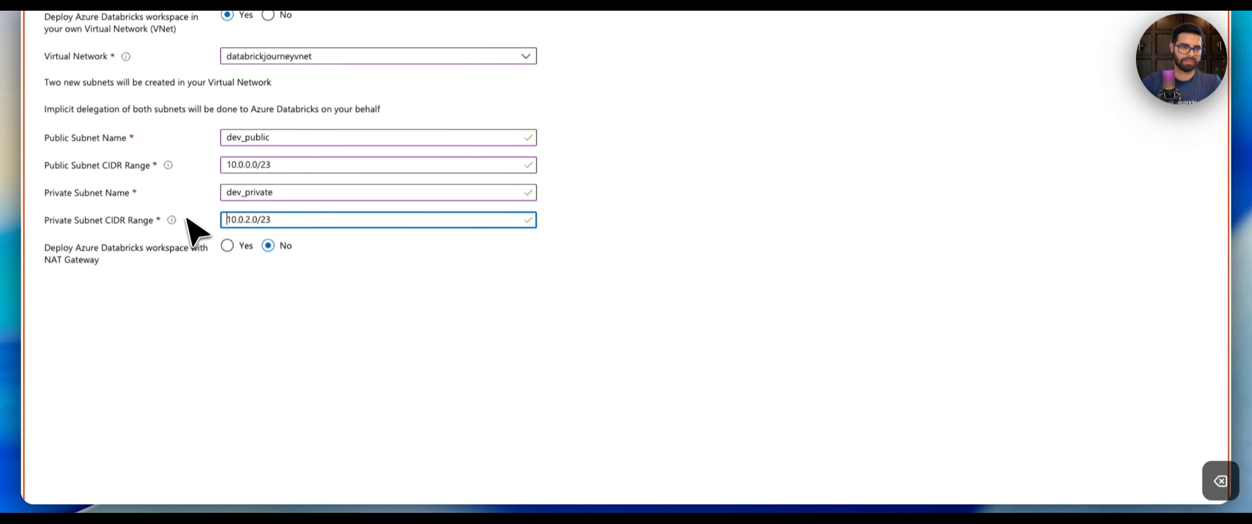
Leave NAT Gateway deployment set to No and advance through Encryption, Security & compliance and Tags to Review + create.
{"action": "left_click", "coordinate": [399, 310]}
{"action": "left_click", "coordinate": [324, 223]}
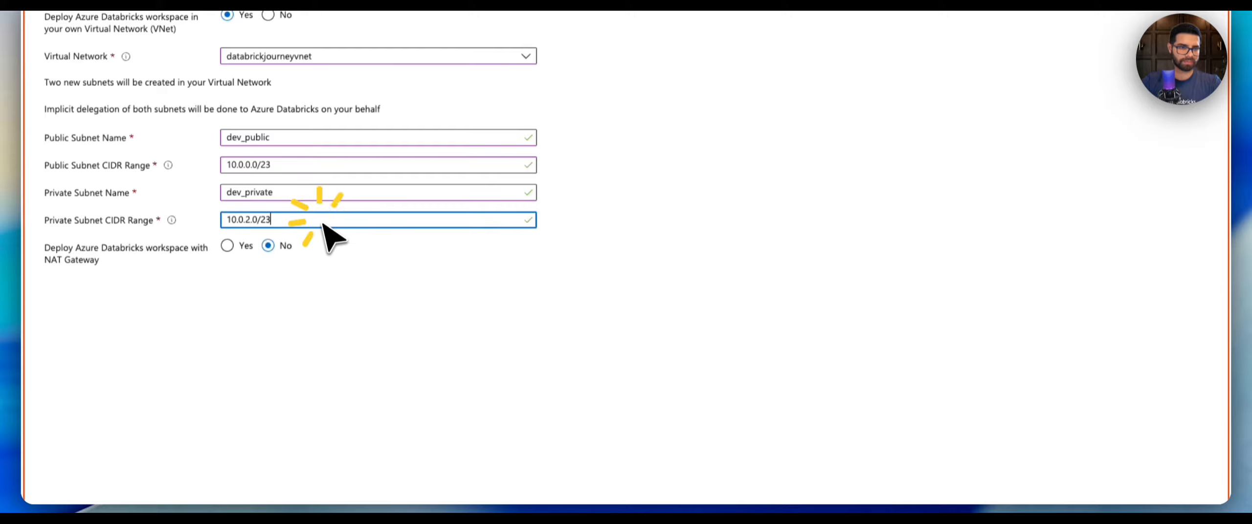
{"action": "left_click", "coordinate": [353, 270]}
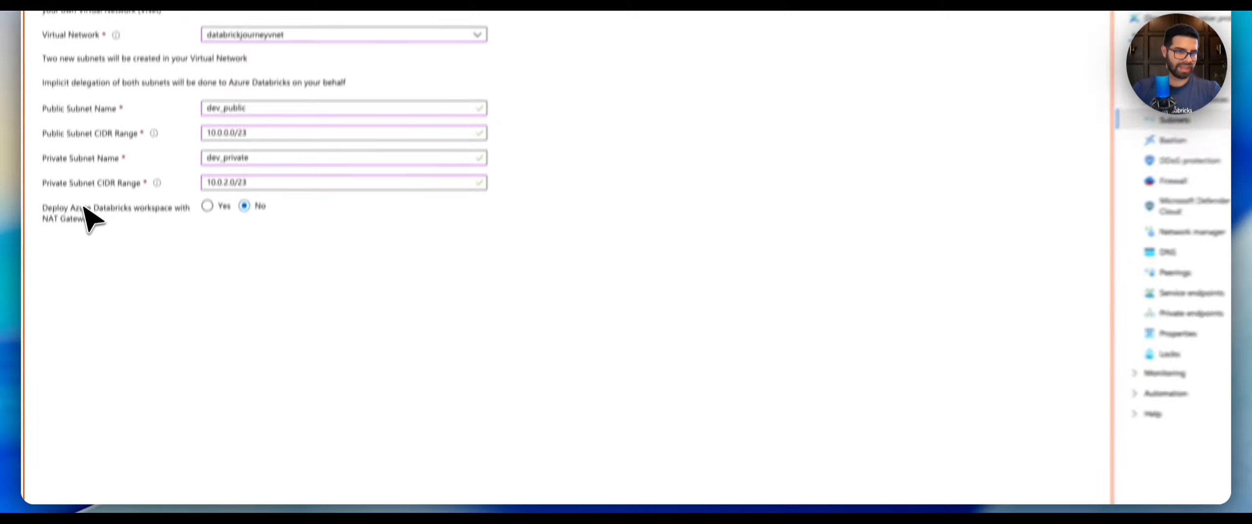
{"action": "scroll", "coordinate": [97, 168], "scroll_direction": "down", "scroll_amount": 3}
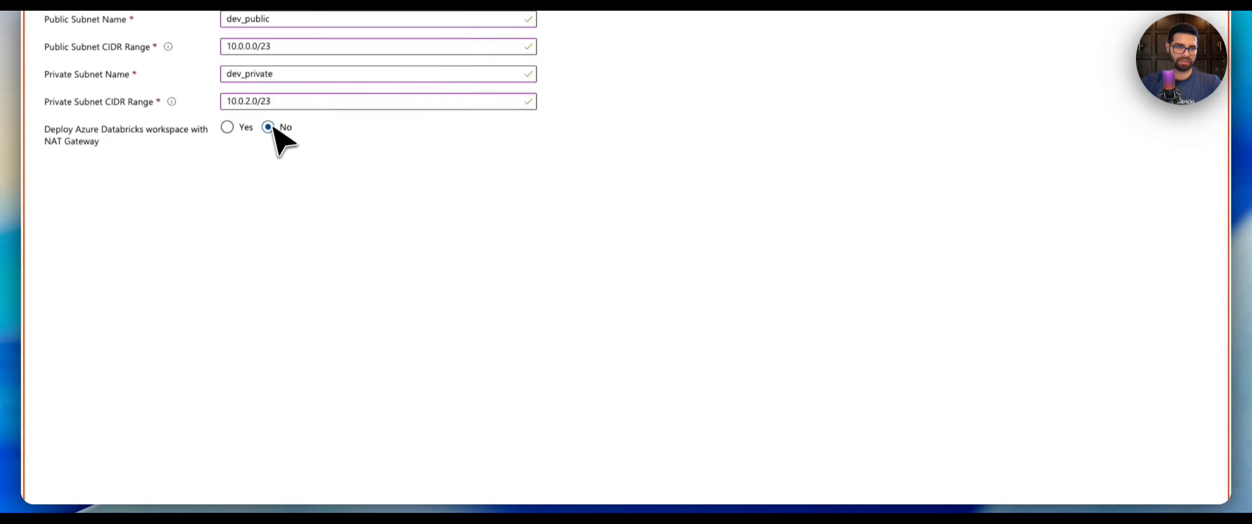
{"action": "scroll", "coordinate": [246, 455], "scroll_direction": "down", "scroll_amount": 10}
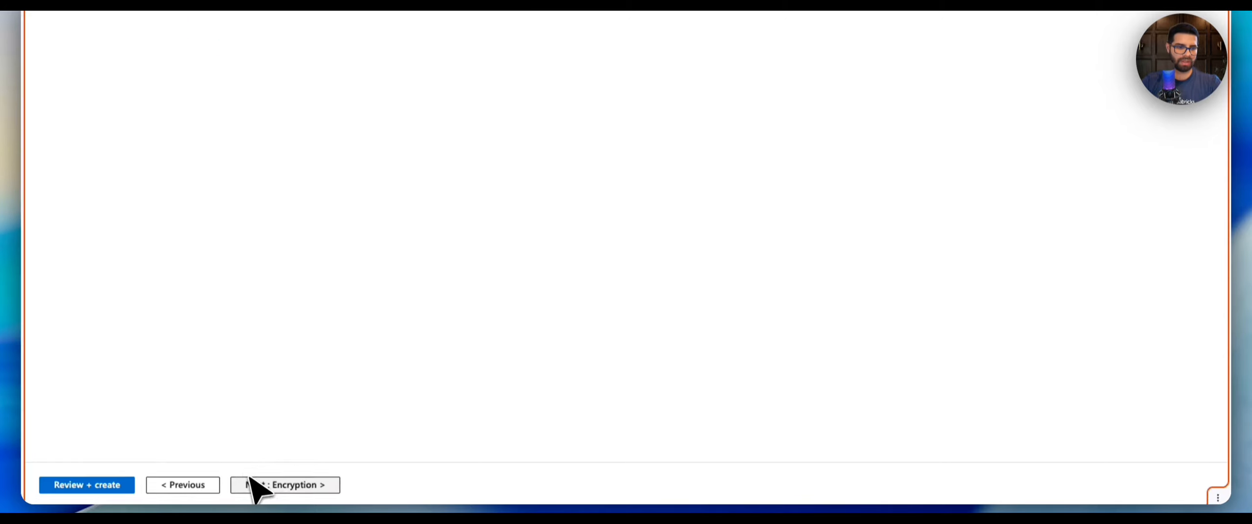
{"action": "left_click", "coordinate": [280, 479]}
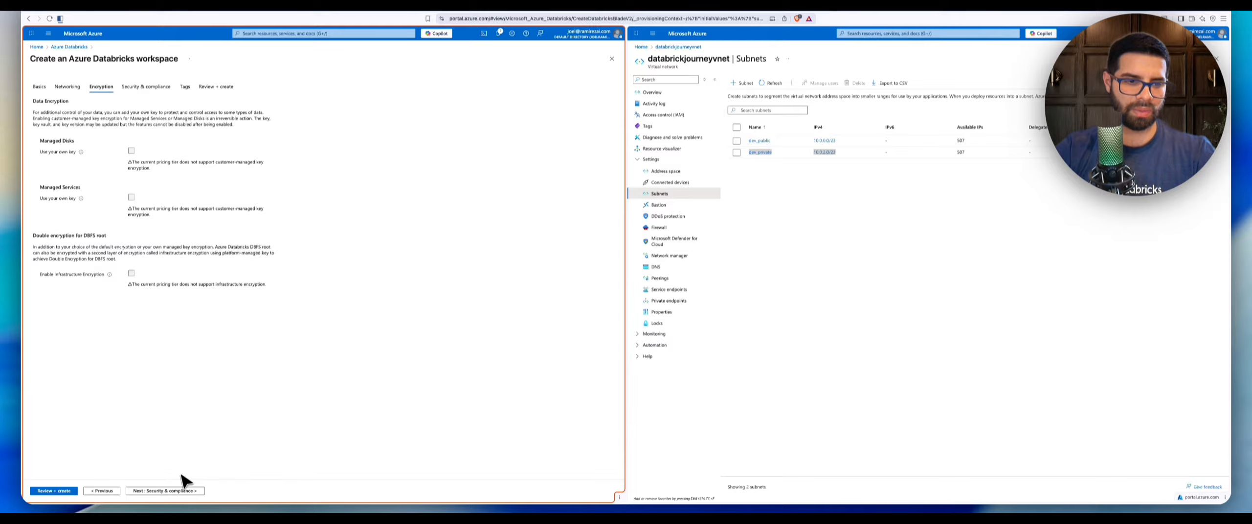
{"action": "left_click", "coordinate": [165, 490]}
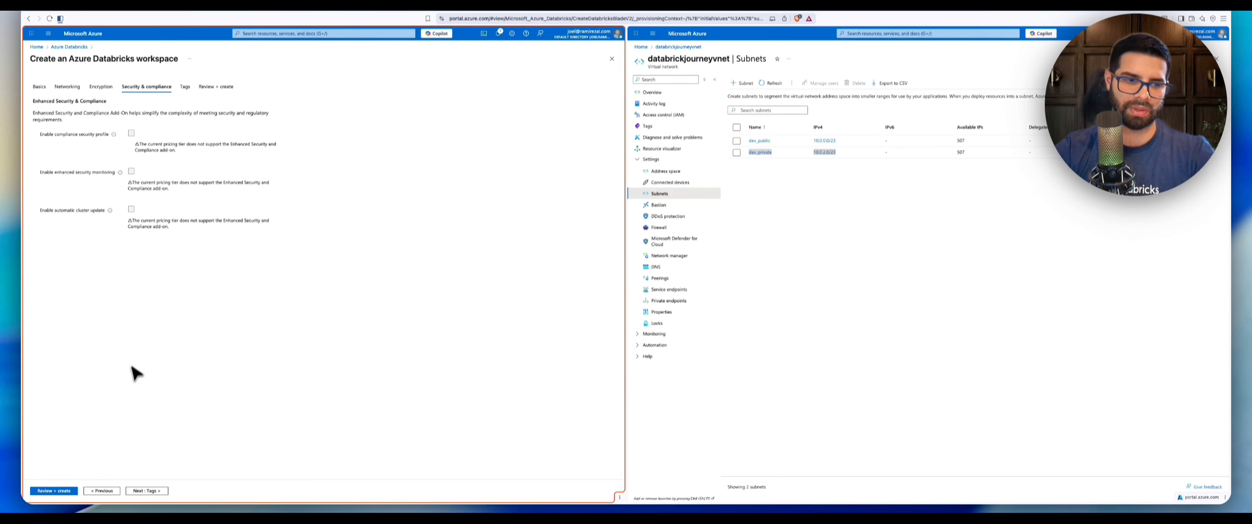
{"action": "left_click", "coordinate": [143, 492]}
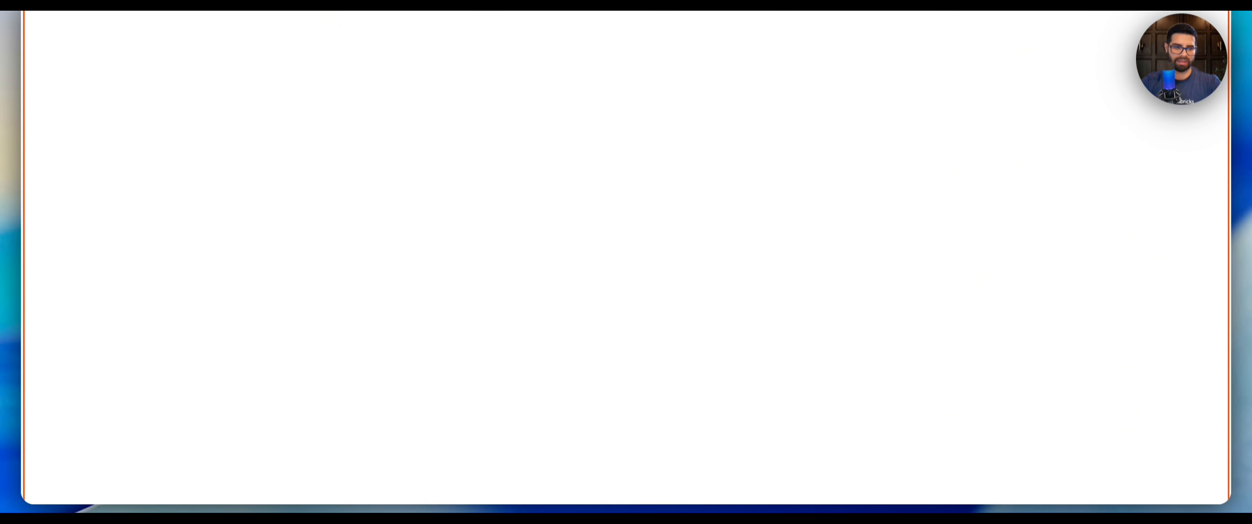
{"action": "left_click", "coordinate": [316, 479]}
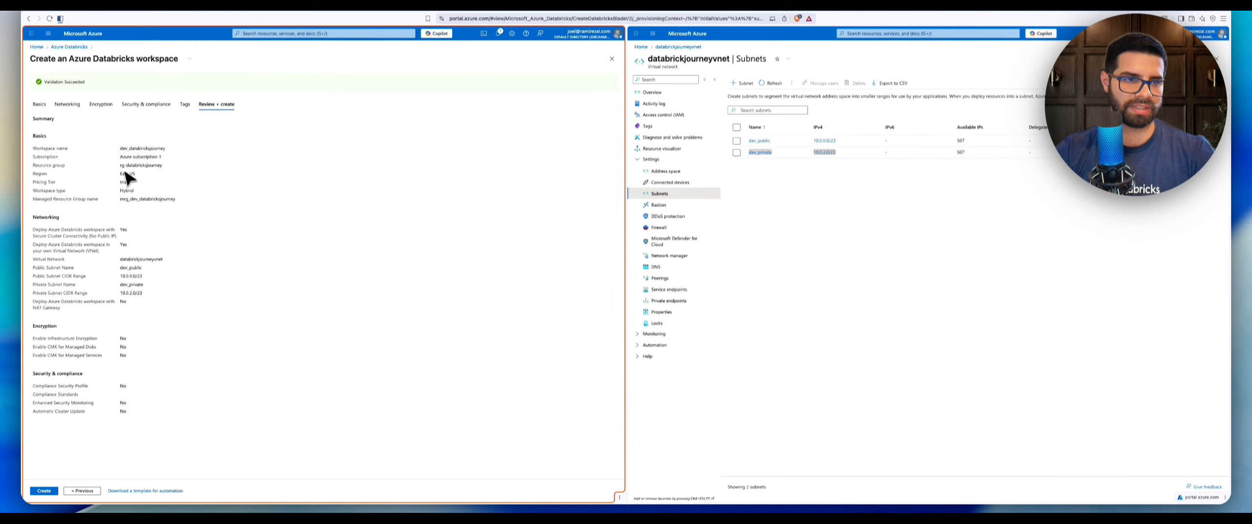
Review the workspace summary settings and create the Databricks workspace.
{"action": "double_click", "coordinate": [131, 175]}
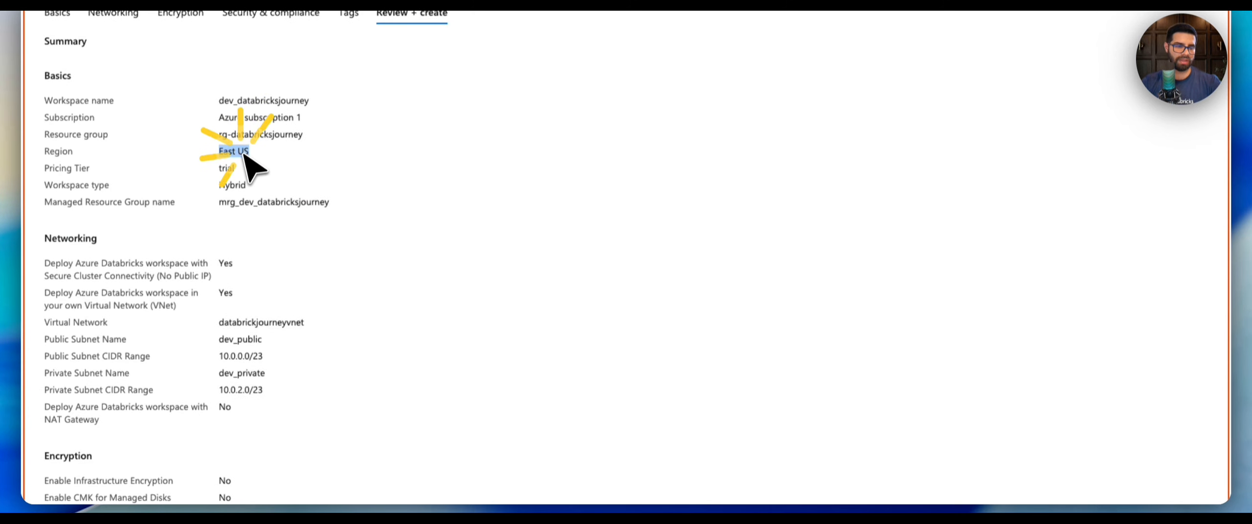
{"action": "double_click", "coordinate": [267, 202]}
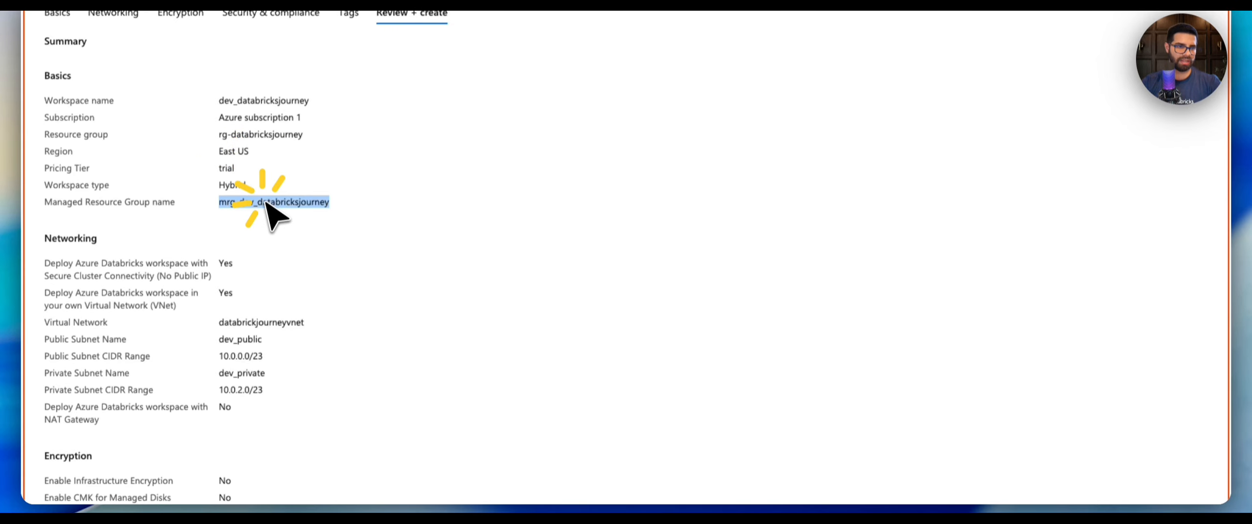
{"action": "double_click", "coordinate": [247, 340]}
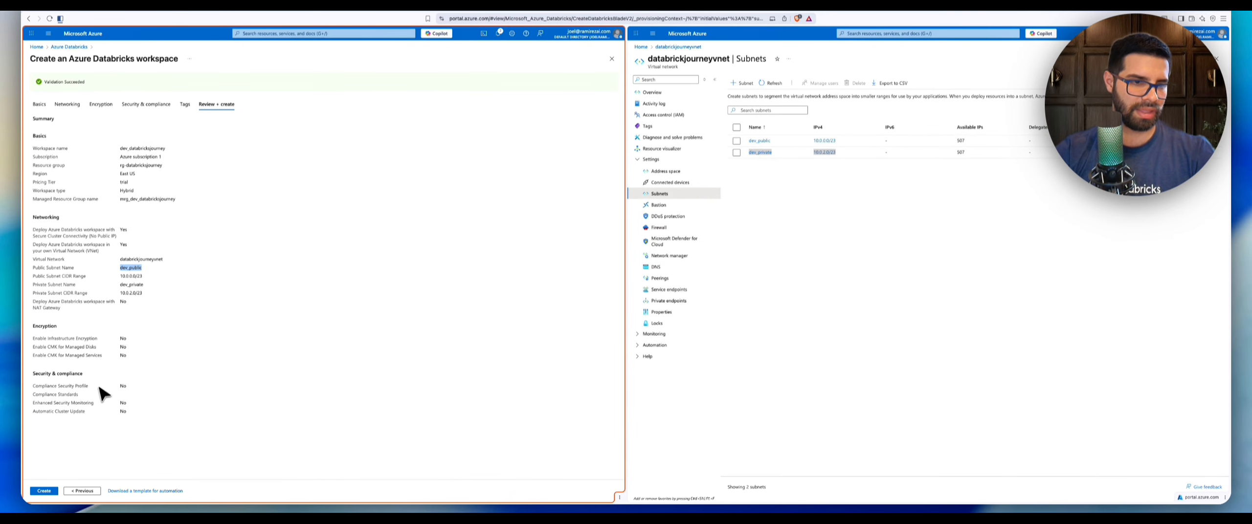
{"action": "left_click", "coordinate": [45, 492]}
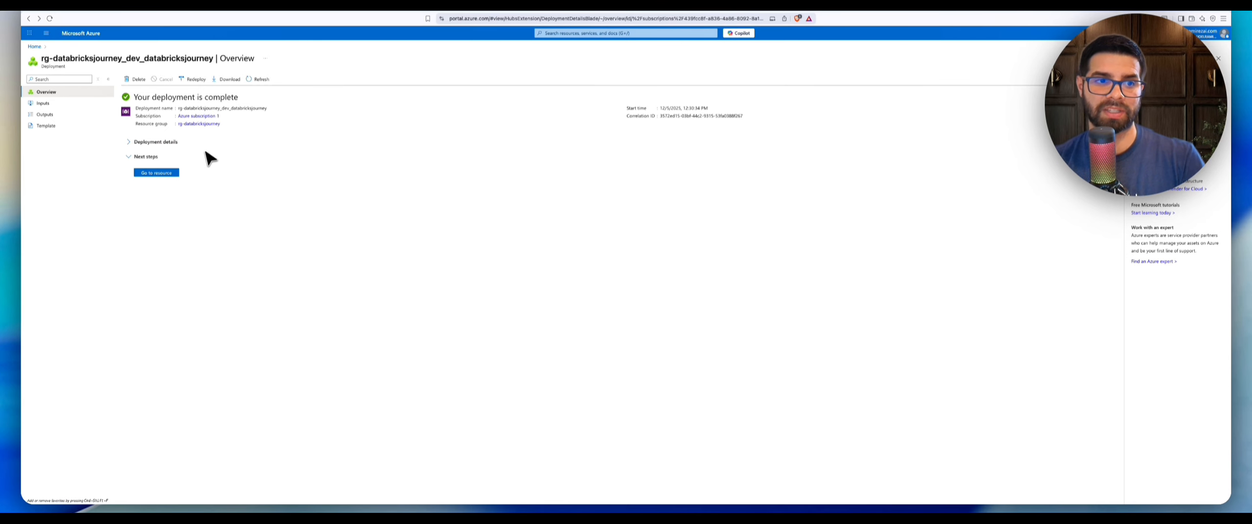
Go to the deployed workspace resource, launch the Databricks workspace and open the Compute page.
{"action": "left_click", "coordinate": [156, 174]}
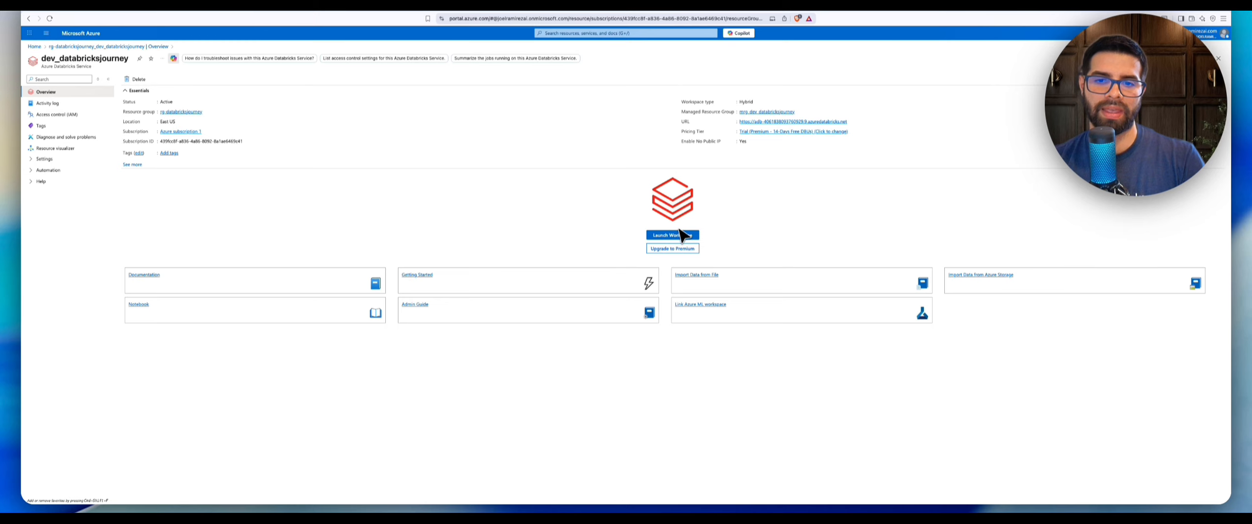
{"action": "left_click", "coordinate": [673, 236]}
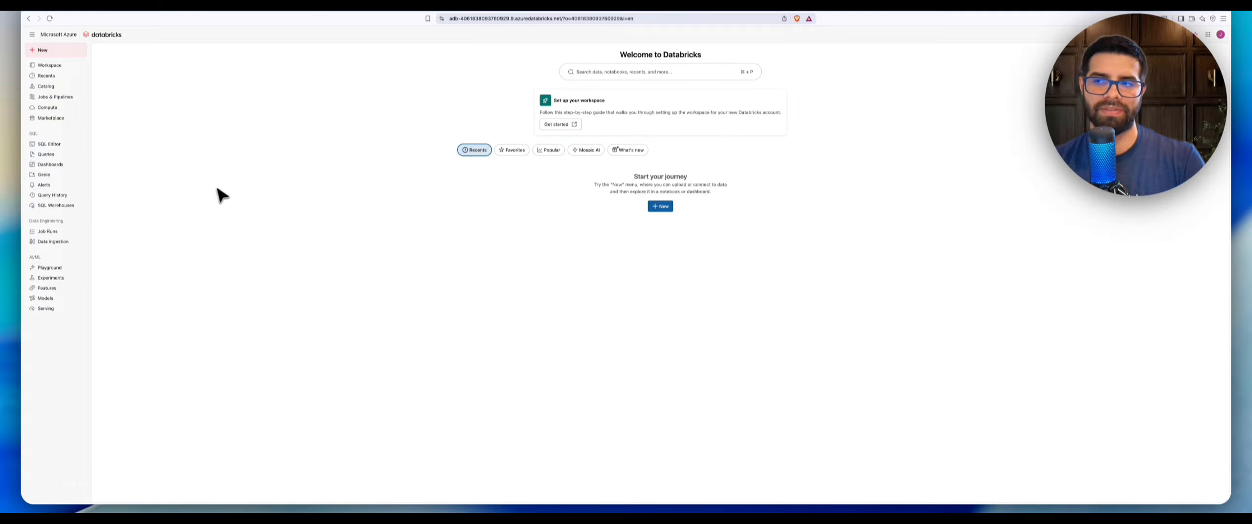
{"action": "left_click", "coordinate": [74, 109]}
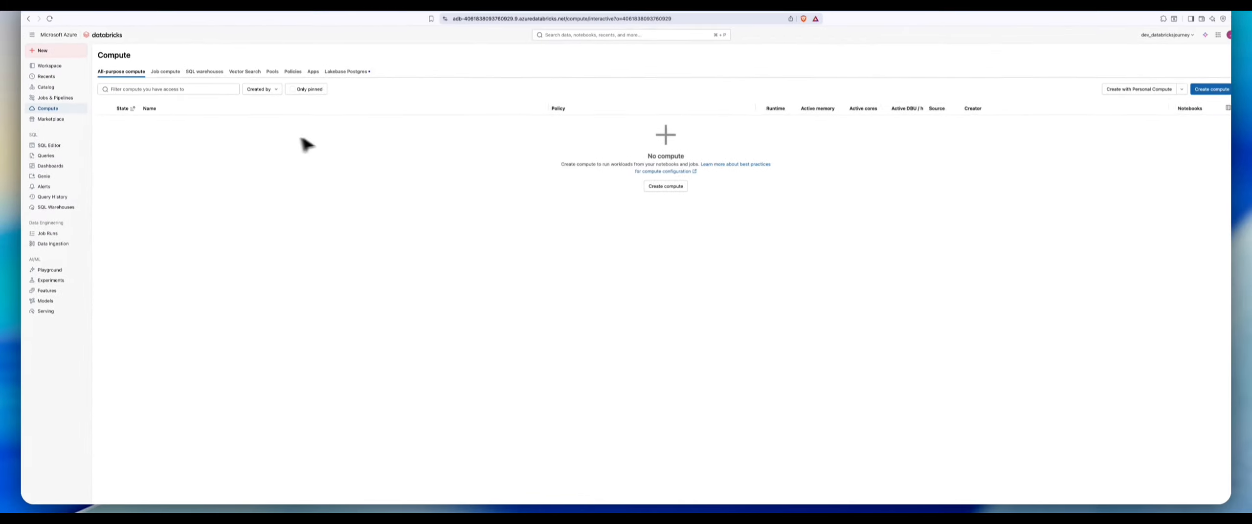
Create a new personal compute cluster that terminates after 10 minutes of inactivity.
{"action": "left_click", "coordinate": [1158, 90]}
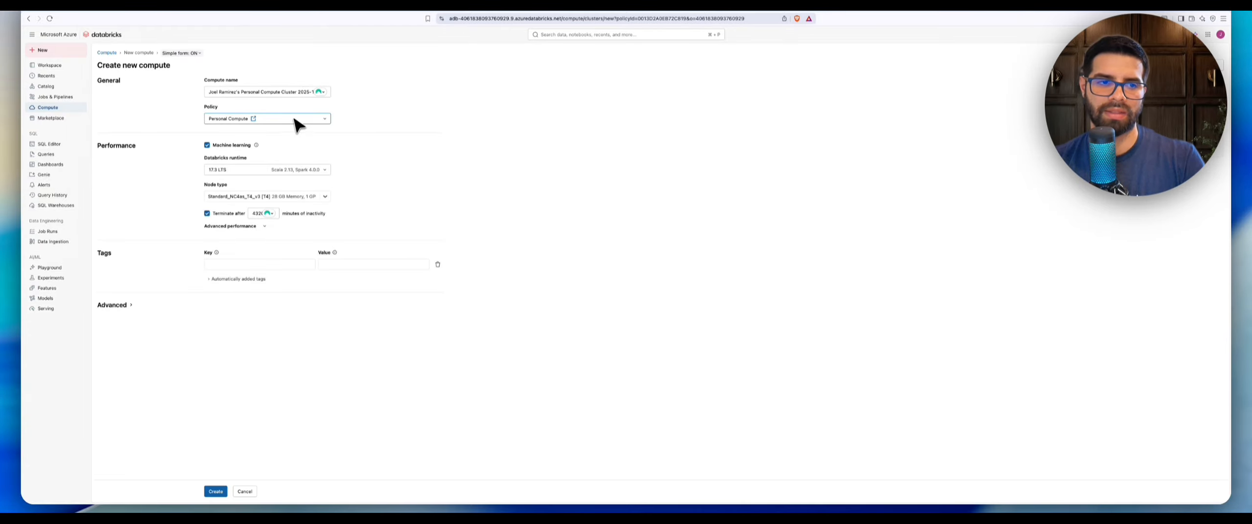
{"action": "left_click", "coordinate": [258, 214]}
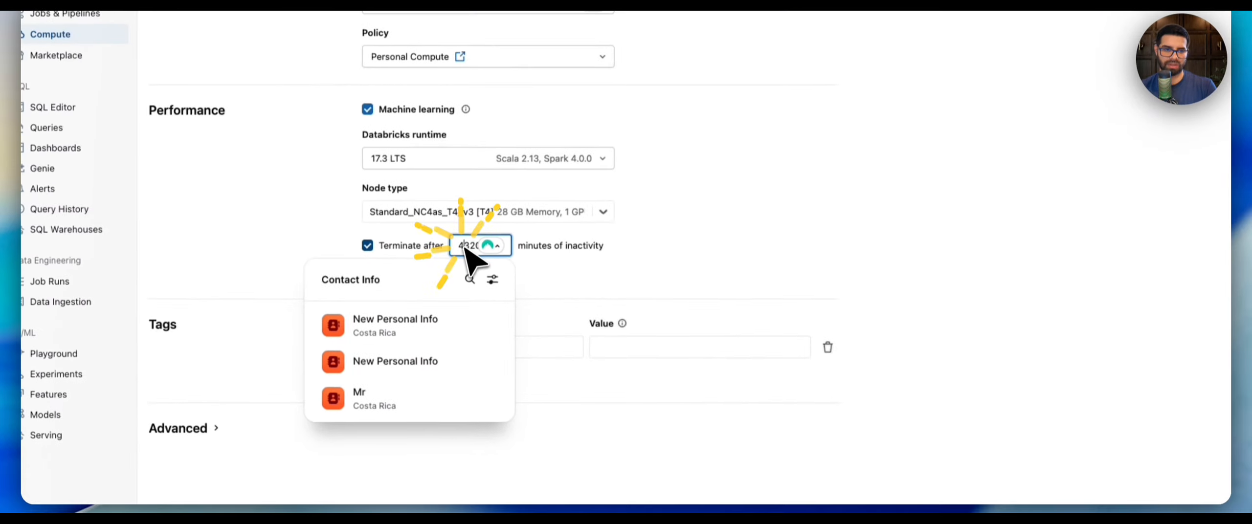
{"action": "type", "text": "10"}
{"action": "left_click", "coordinate": [791, 218]}
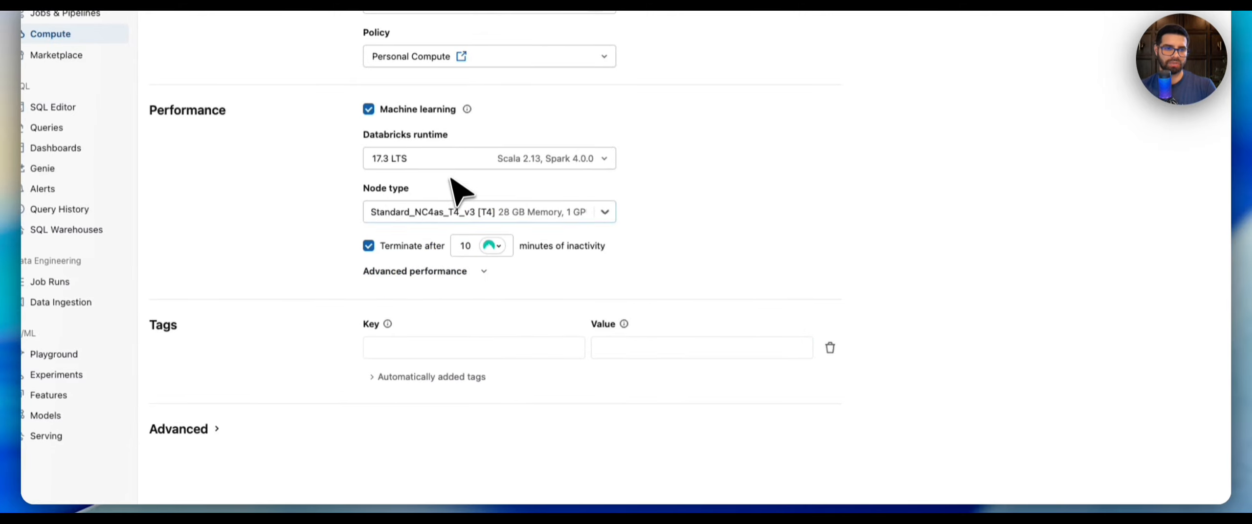
{"action": "left_click", "coordinate": [470, 247]}
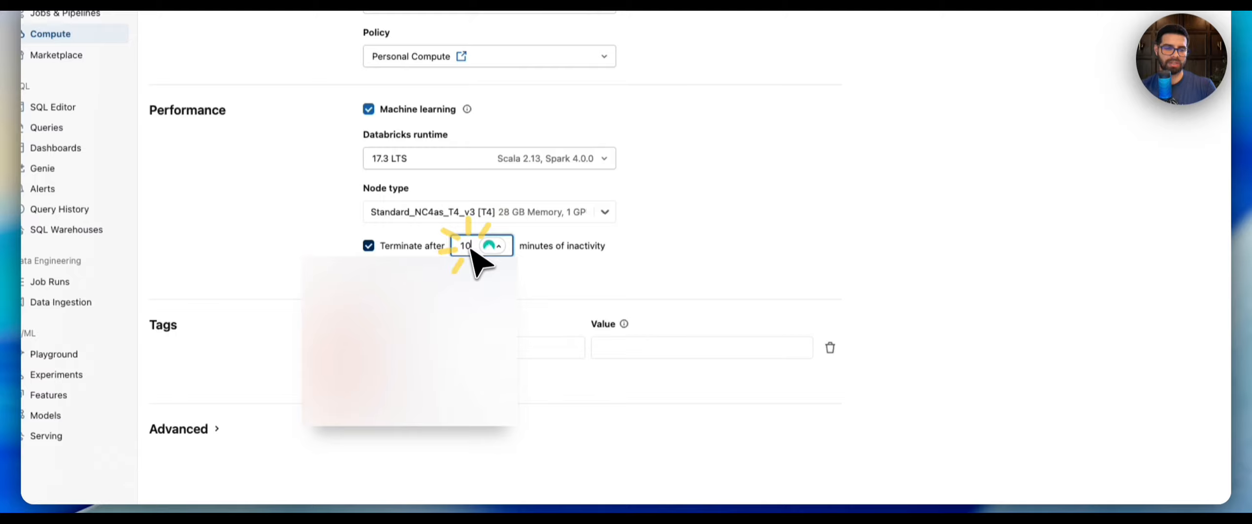
{"action": "scroll", "coordinate": [486, 389], "scroll_direction": "down", "scroll_amount": 6}
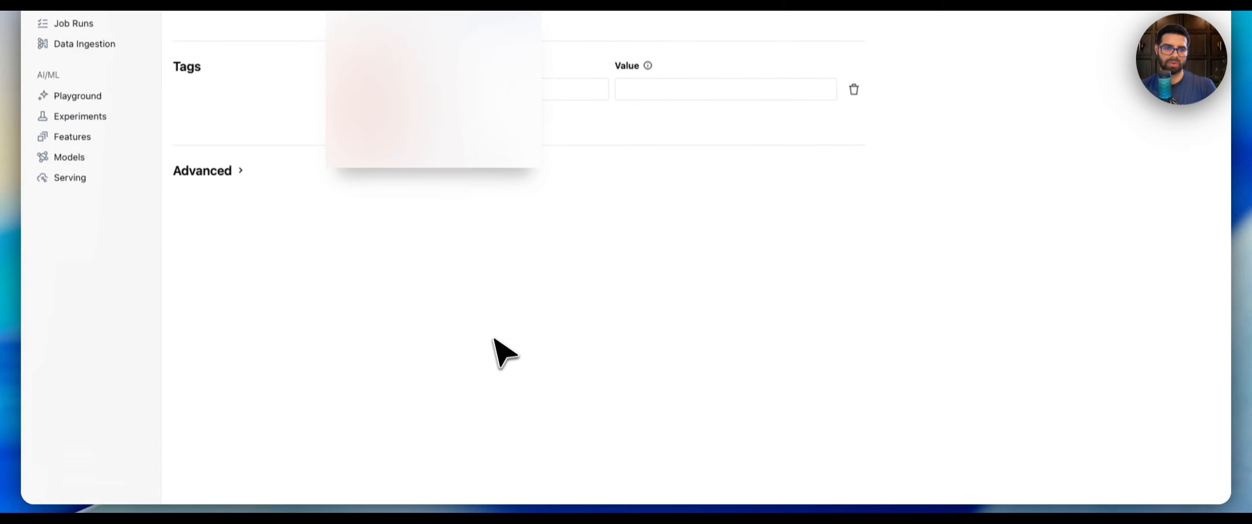
{"action": "left_click", "coordinate": [412, 491]}
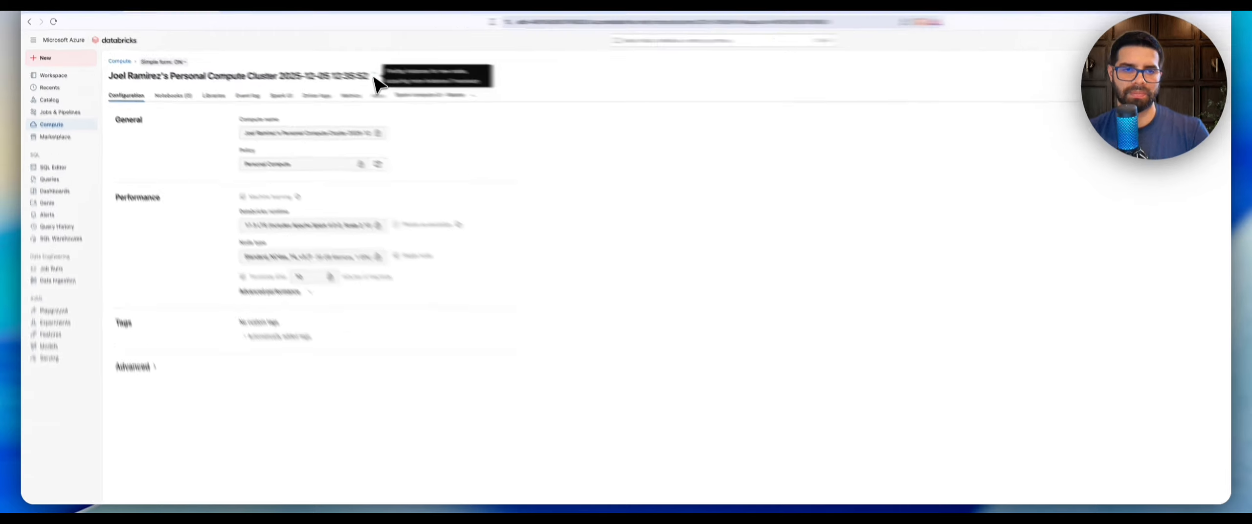
Open the Jobs & Pipelines page.
{"action": "left_click", "coordinate": [59, 109]}
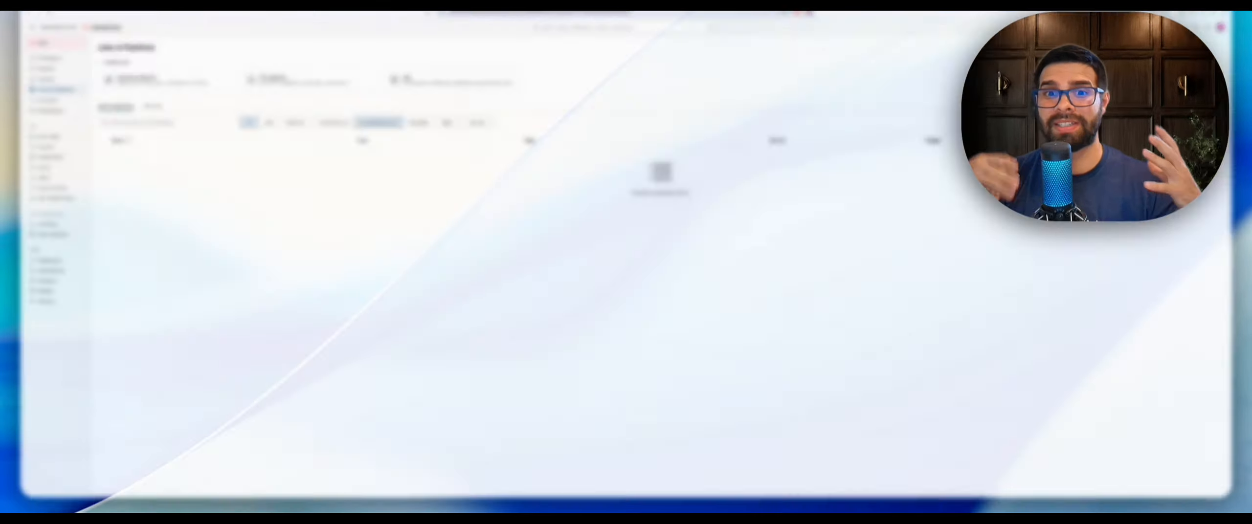